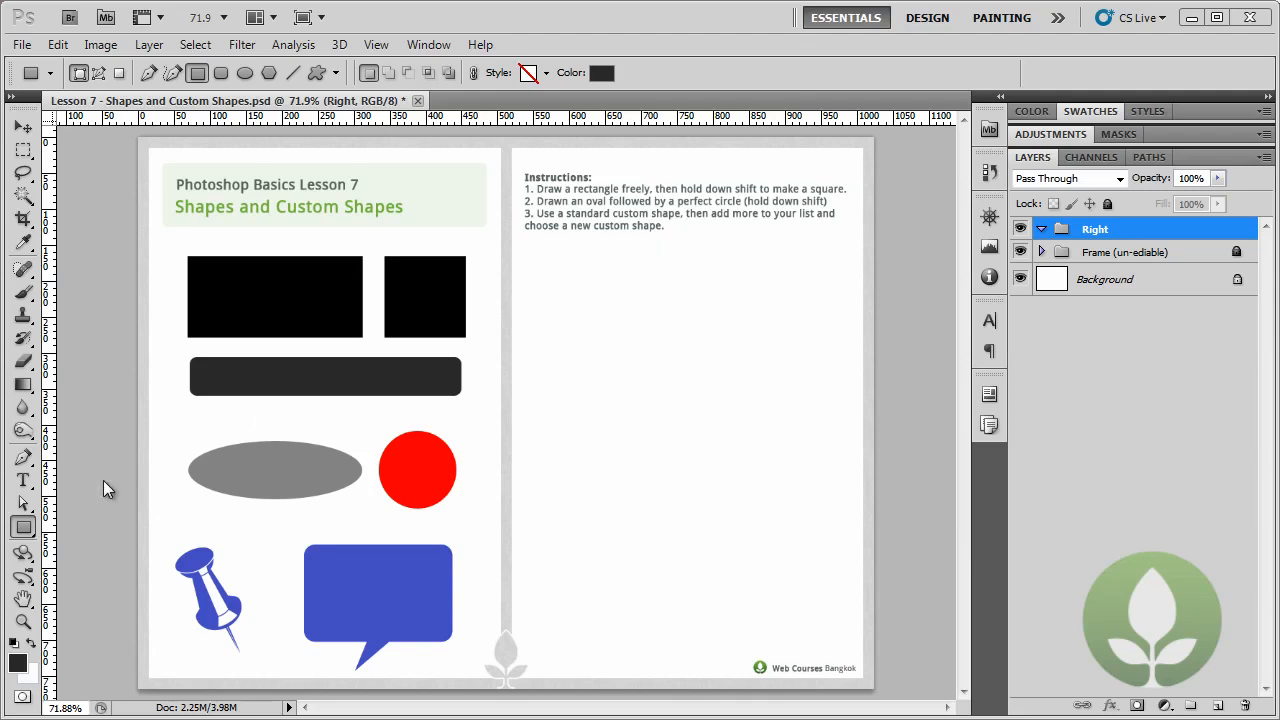
click(29, 527)
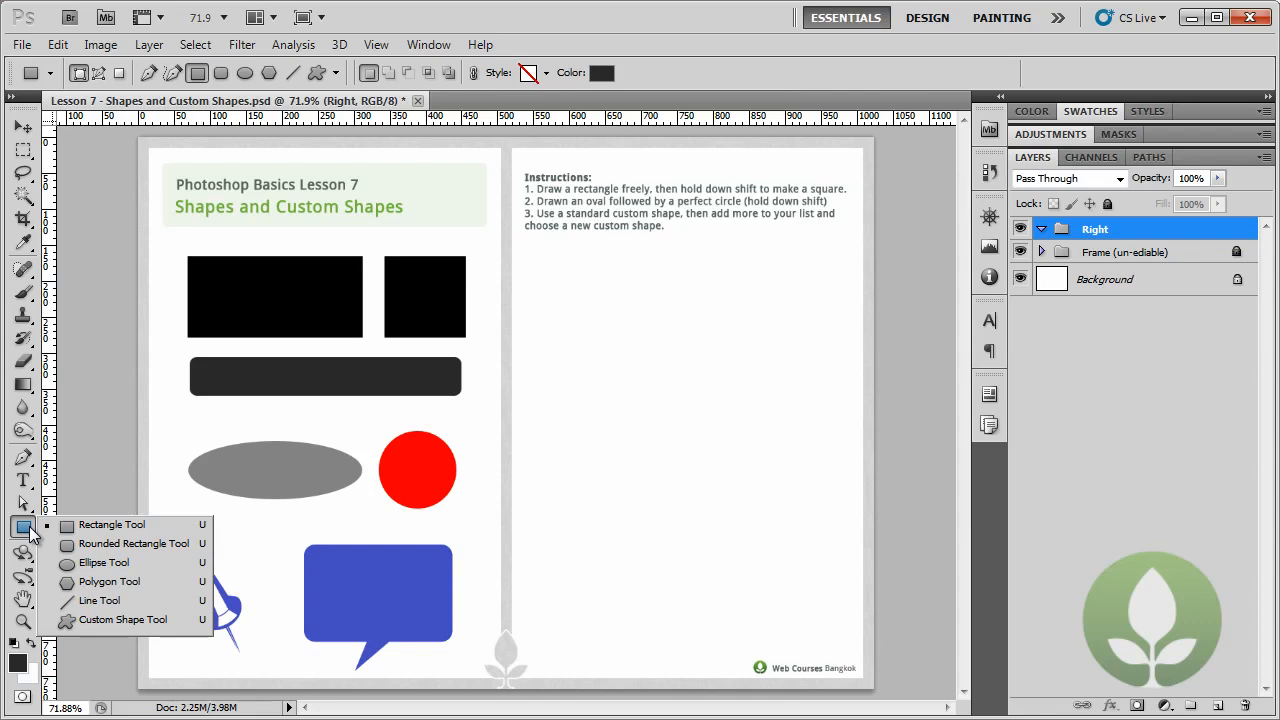
click(50, 74)
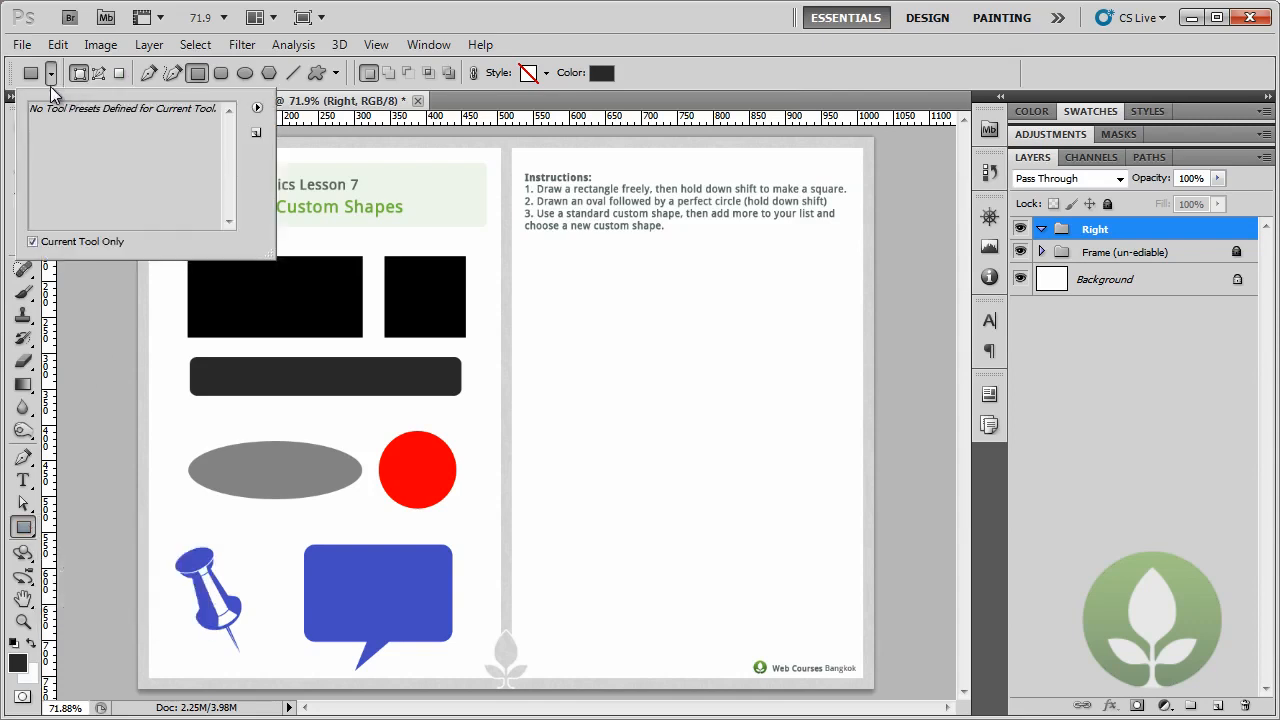
click(52, 73)
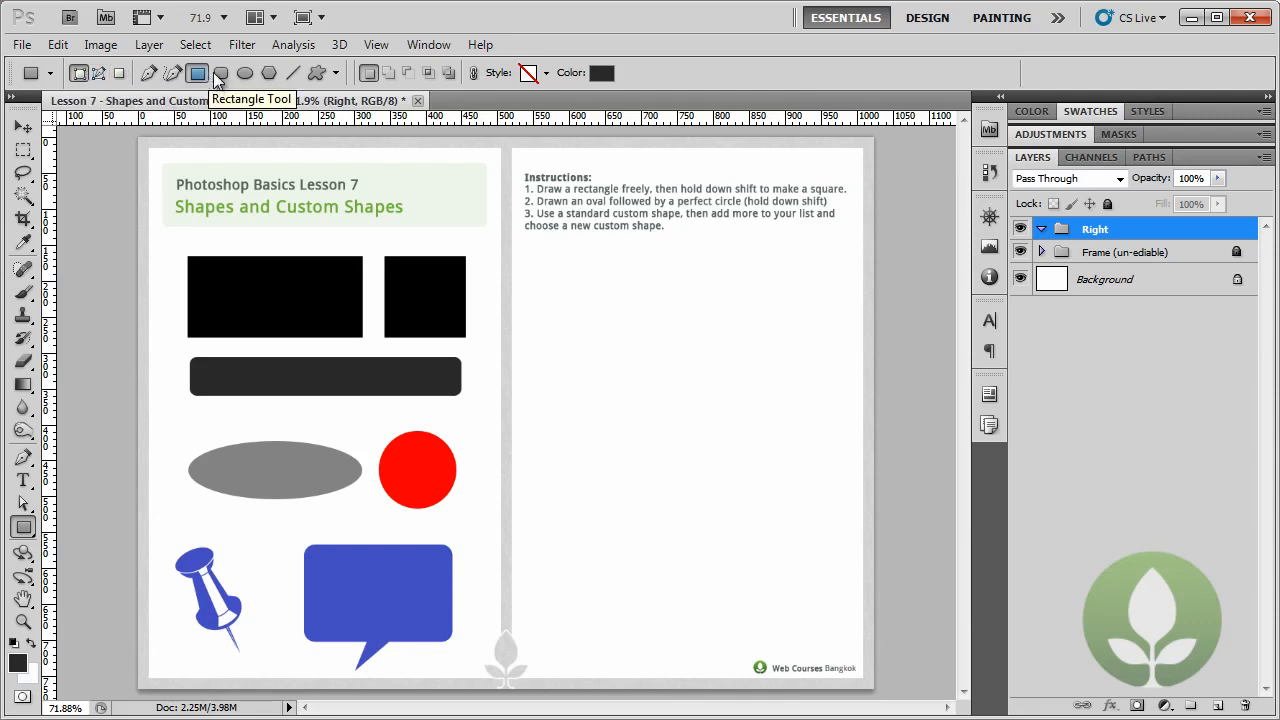
click(30, 529)
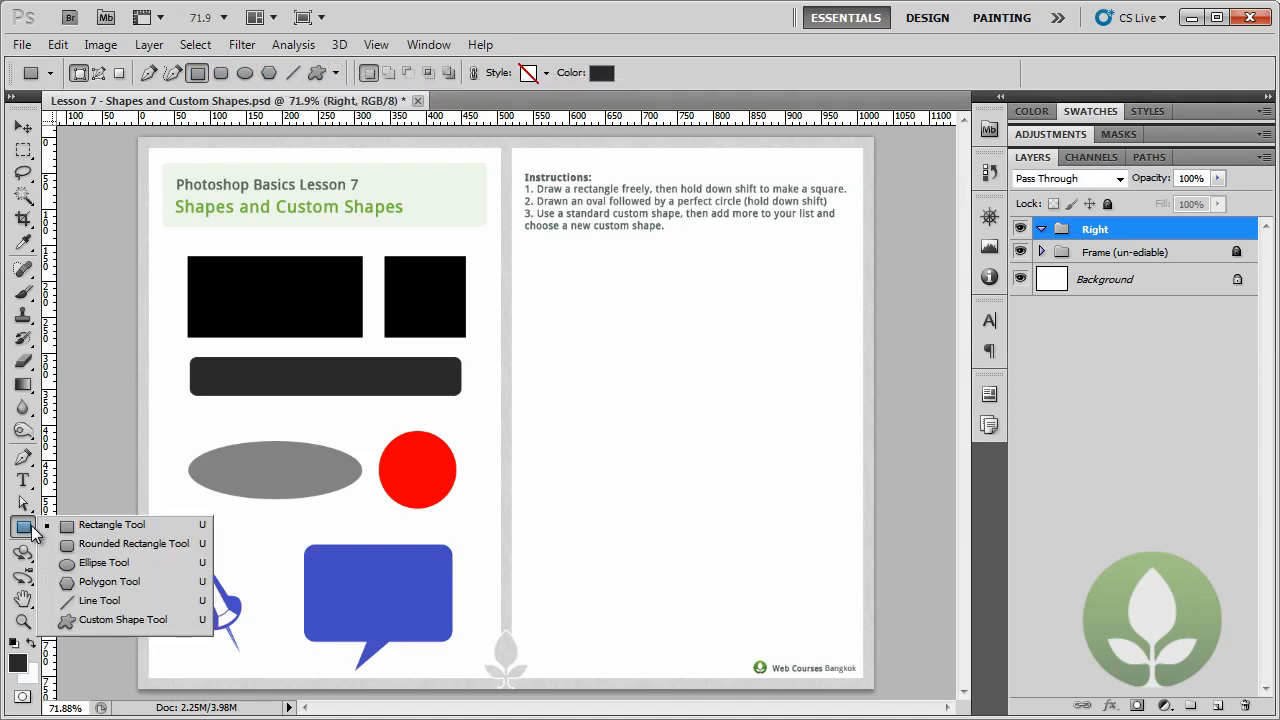
click(337, 73)
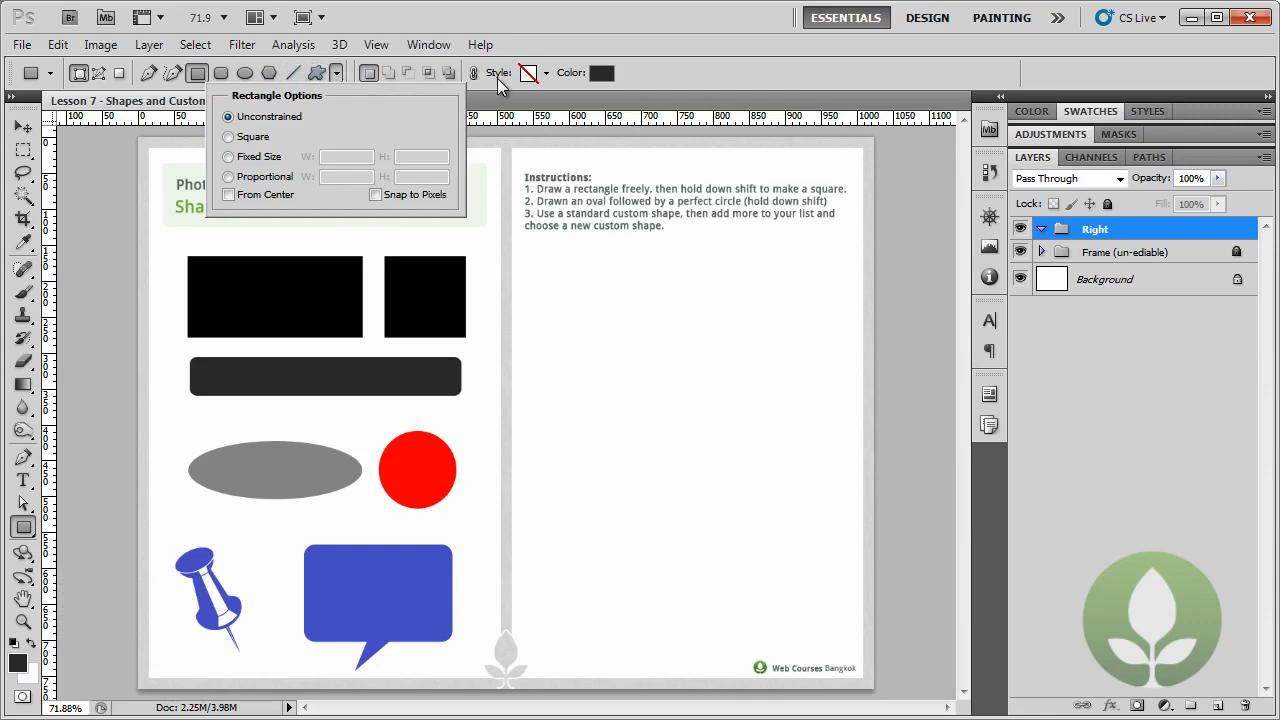
click(573, 47)
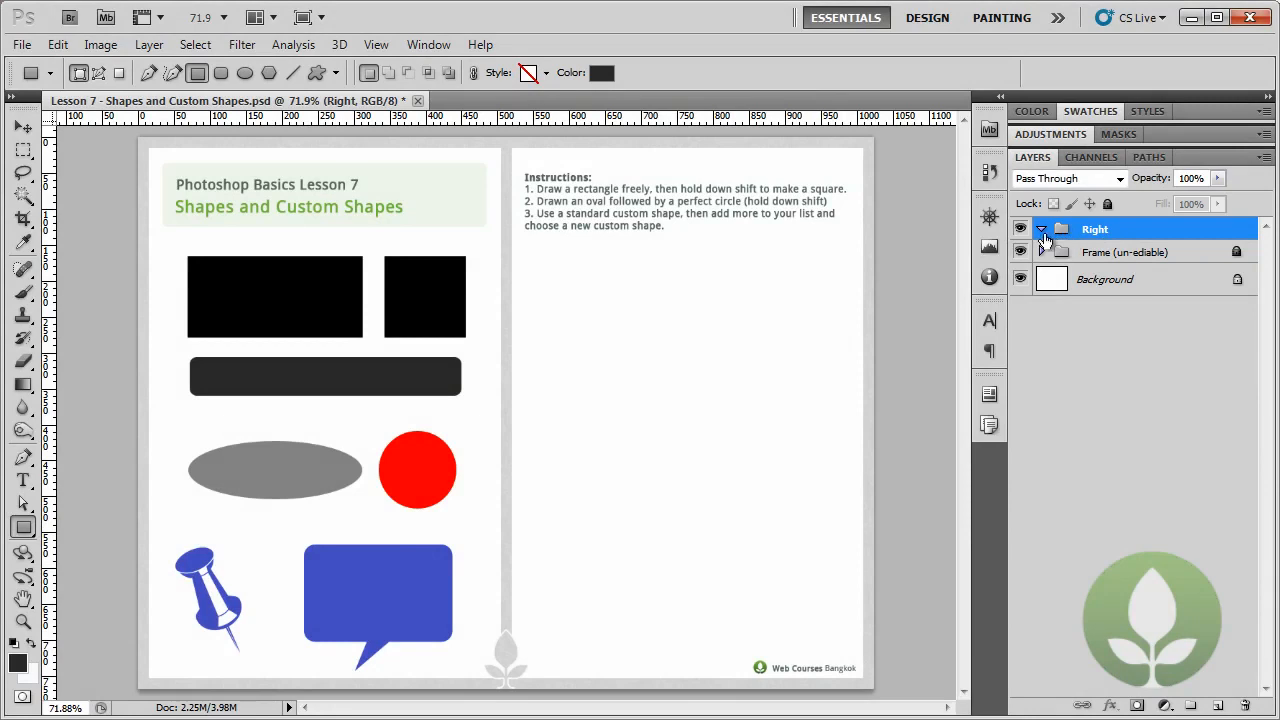
Step: Set the foreground color to black (000000) and draw a rectangle about 285 by 115 px below the instructions
click(18, 666)
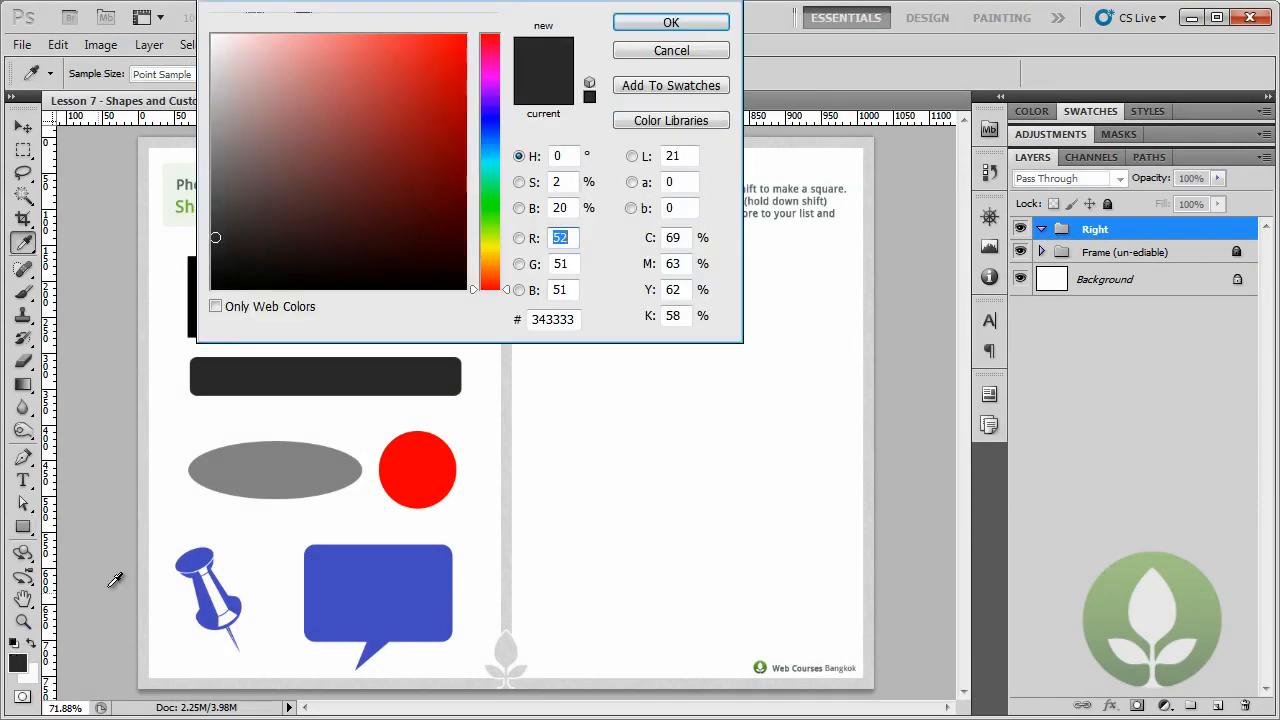
drag(233, 270, 210, 290)
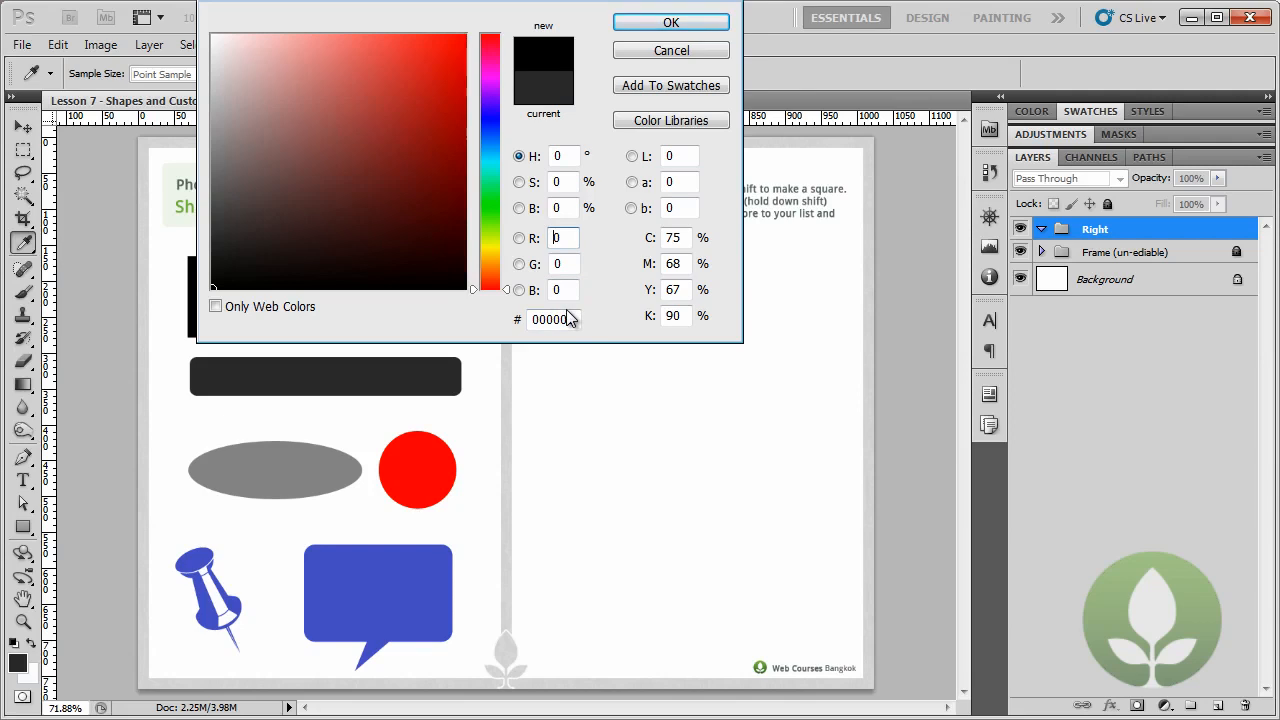
click(645, 24)
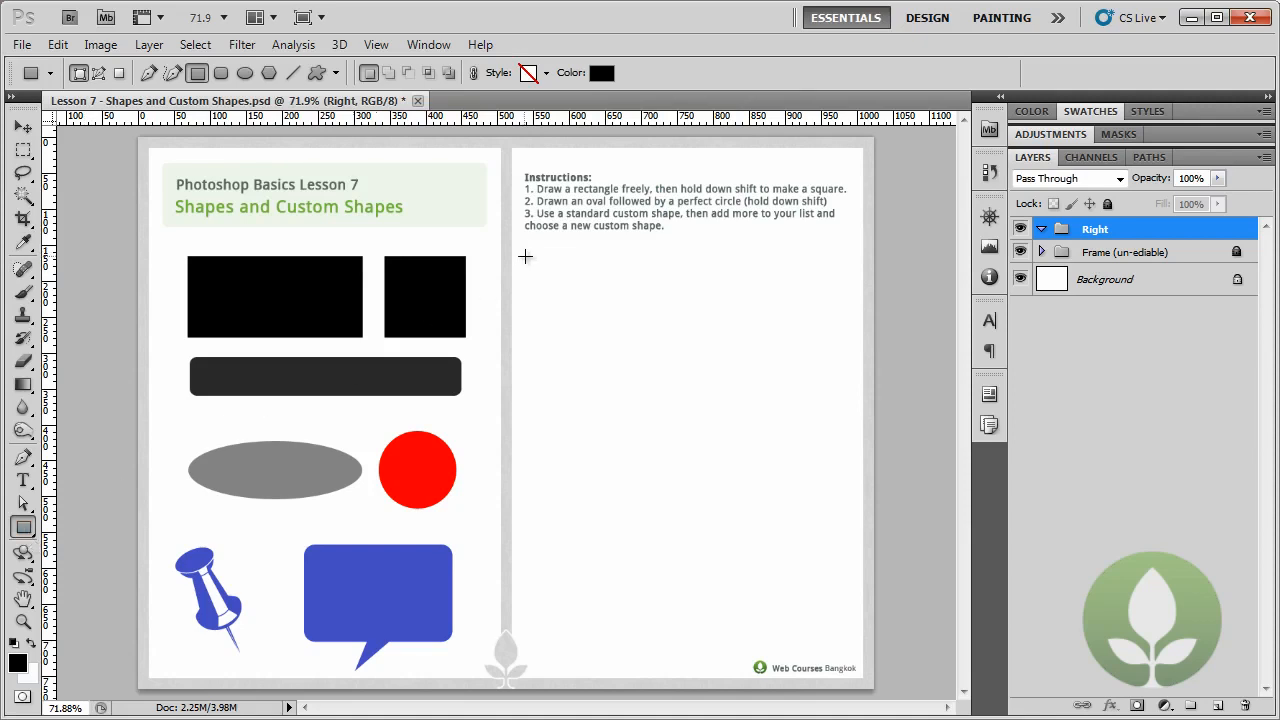
drag(526, 256, 731, 339)
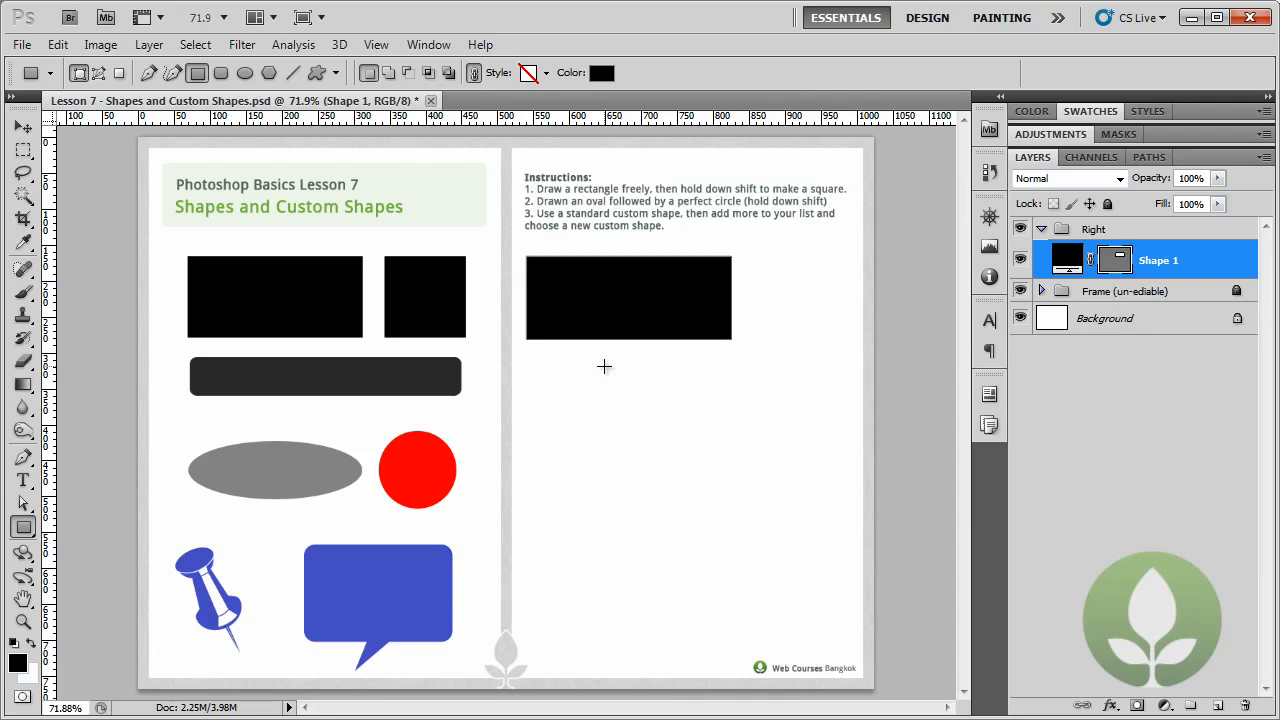
Step: Inspect the new rectangle's upper-left corner up close at actual-pixel detail, and reactivate the Rectangle tool at 100% view
key(z)
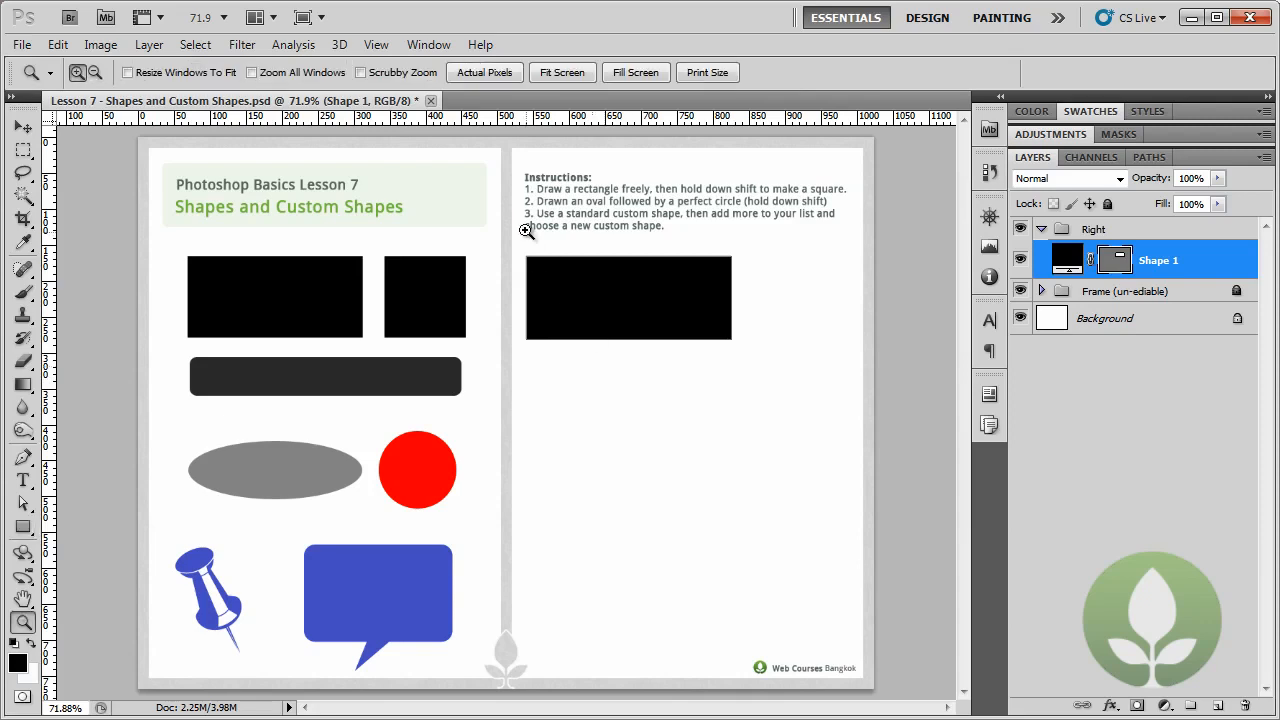
drag(509, 232, 562, 290)
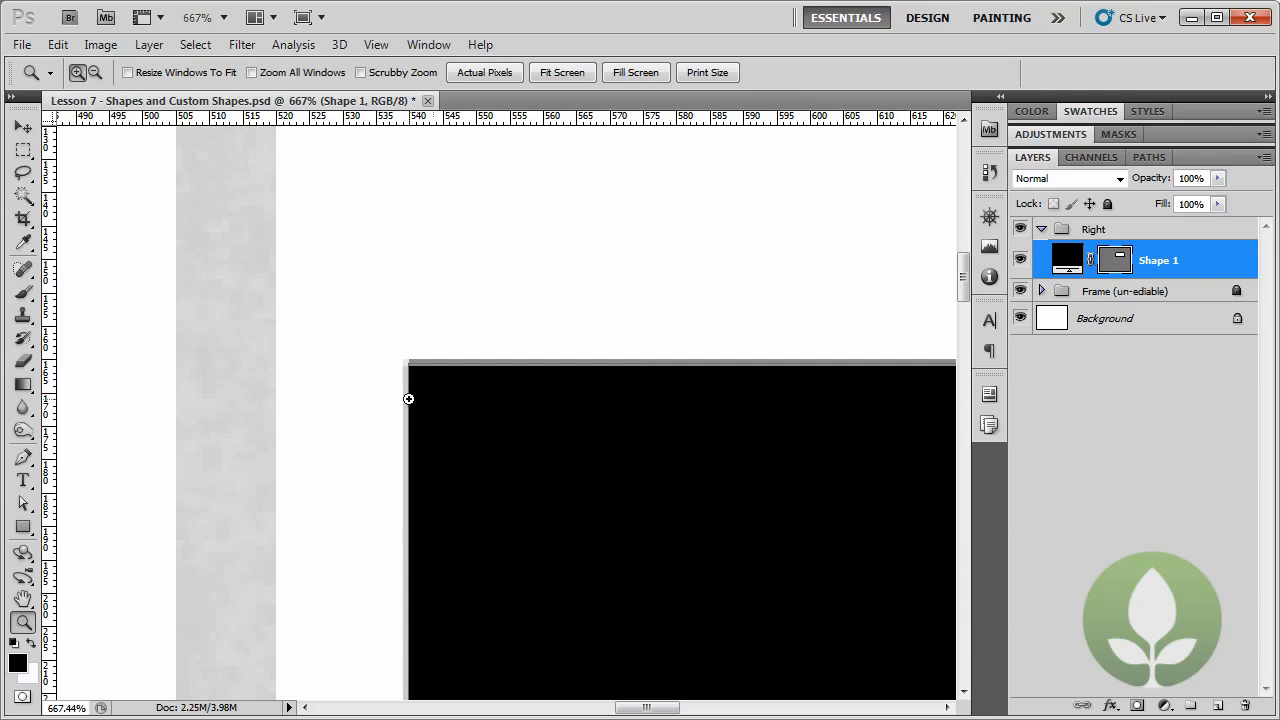
right_click(409, 399)
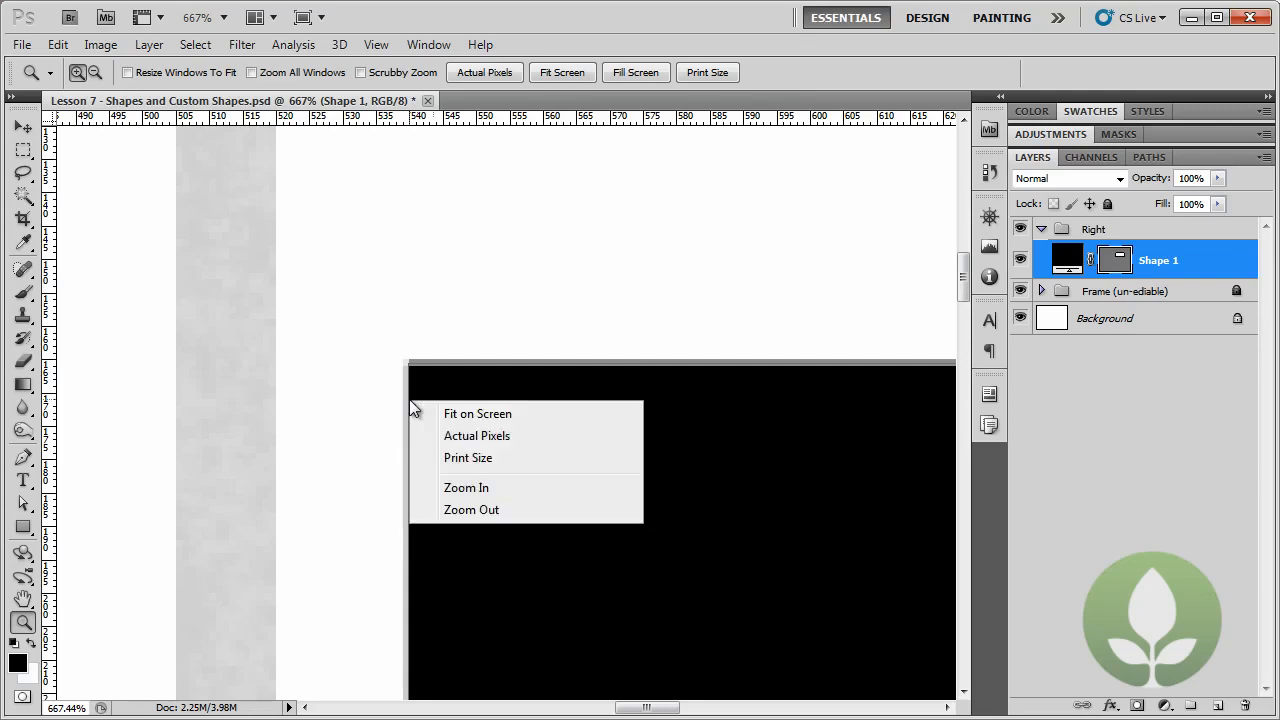
click(535, 432)
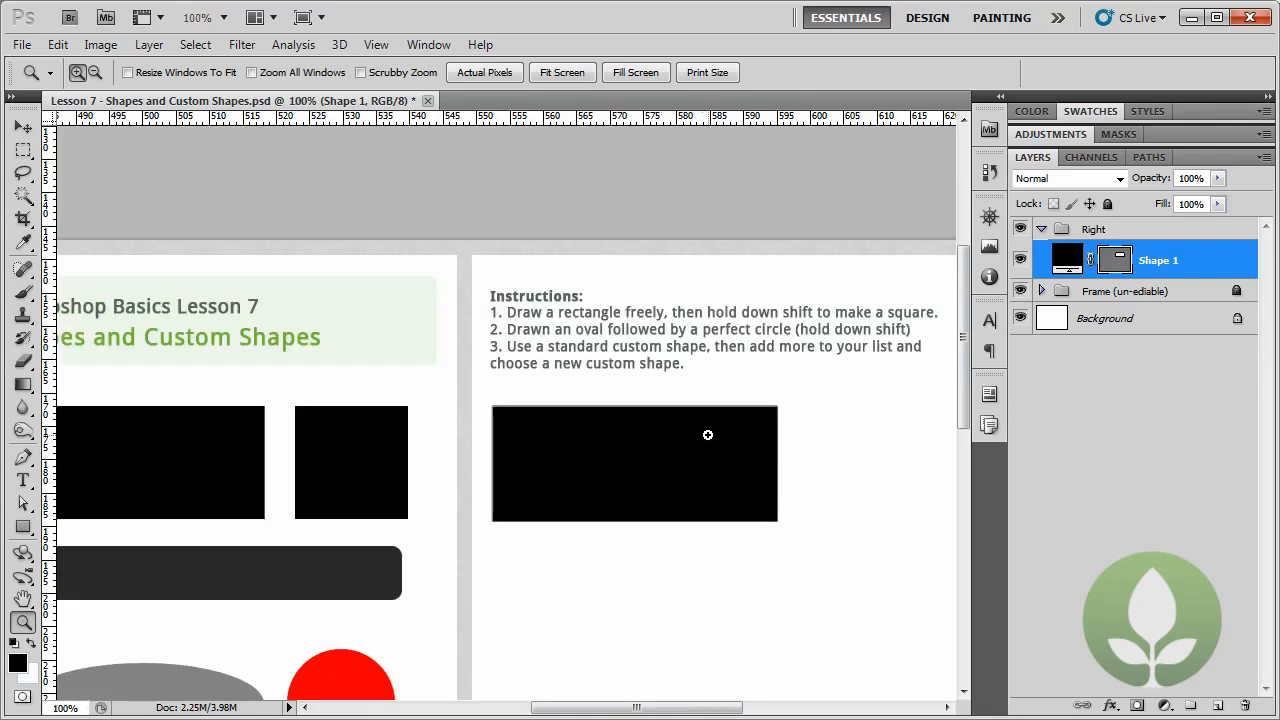
drag(680, 430, 517, 409)
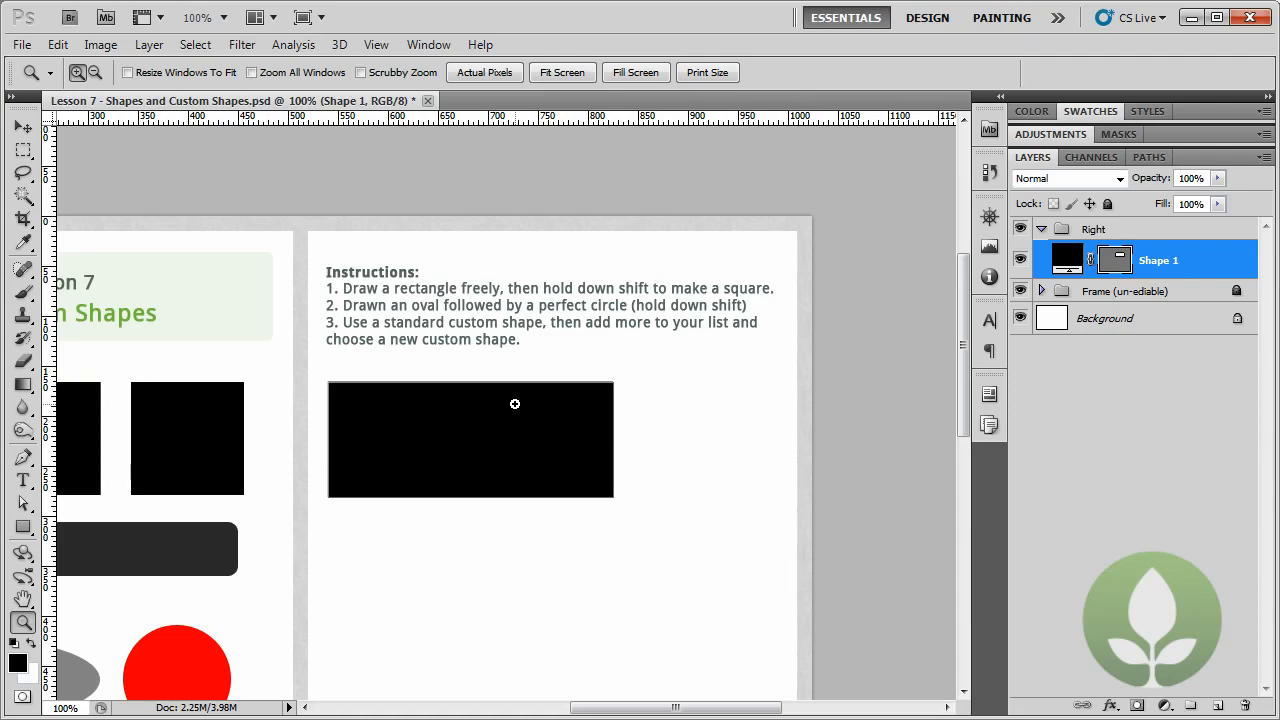
click(23, 527)
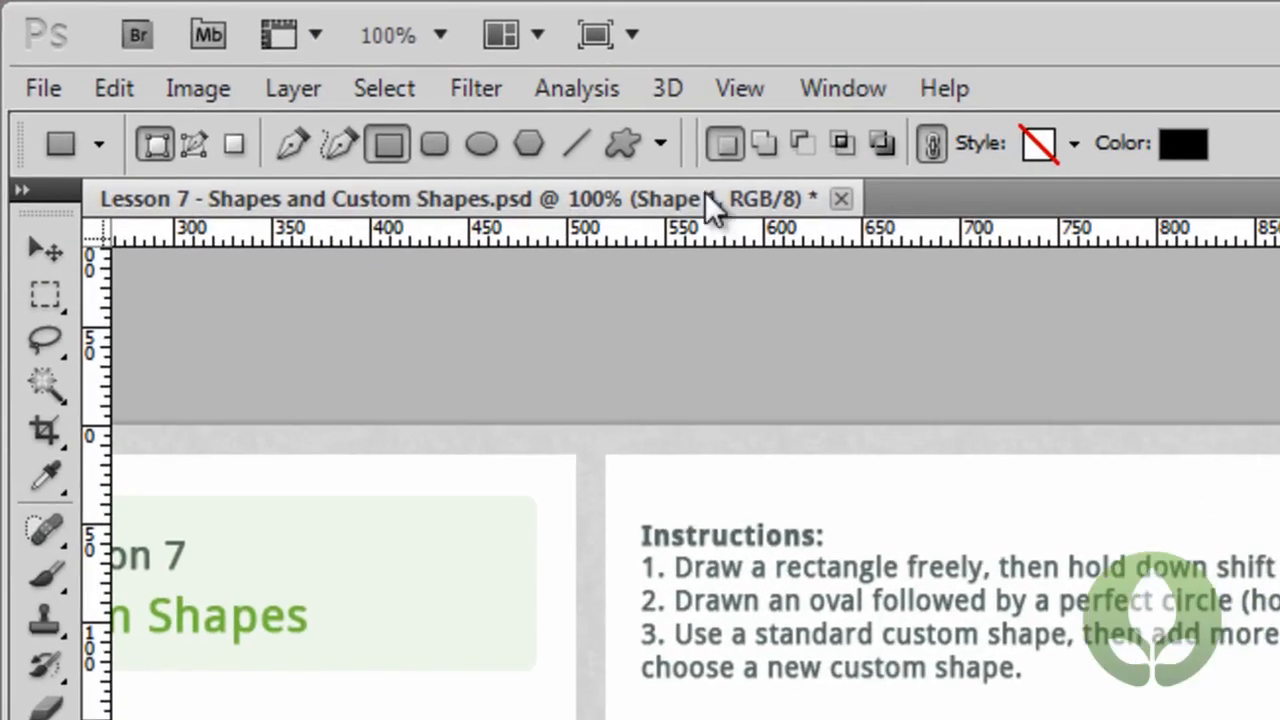
click(662, 147)
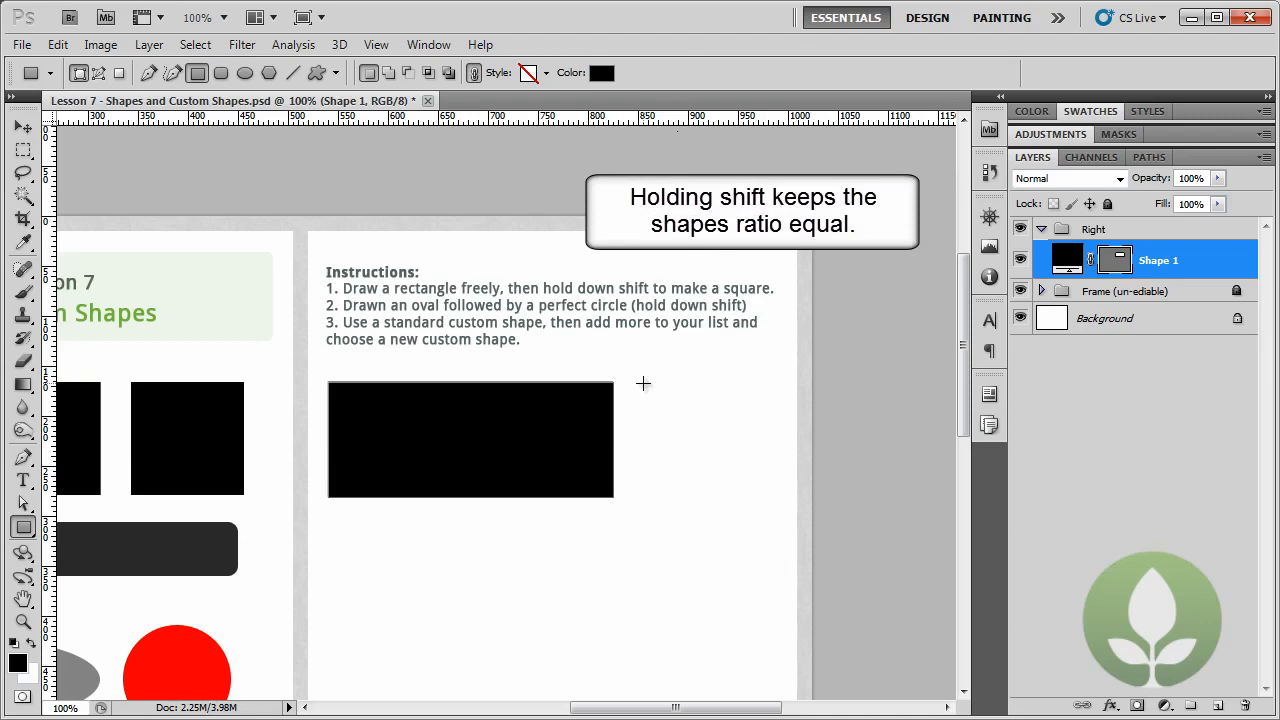
Step: Try to draw a square with constrained proportions beside the new rectangle, and undo it
drag(643, 383, 761, 532)
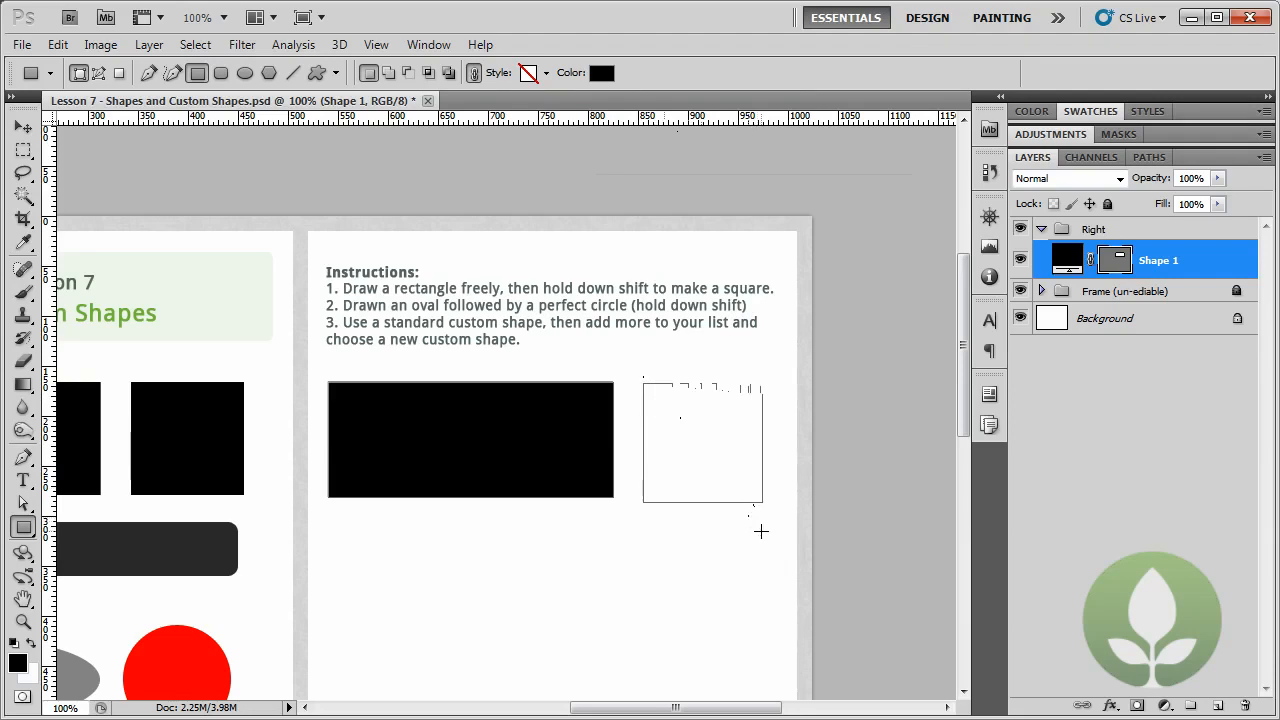
drag(760, 531, 748, 536)
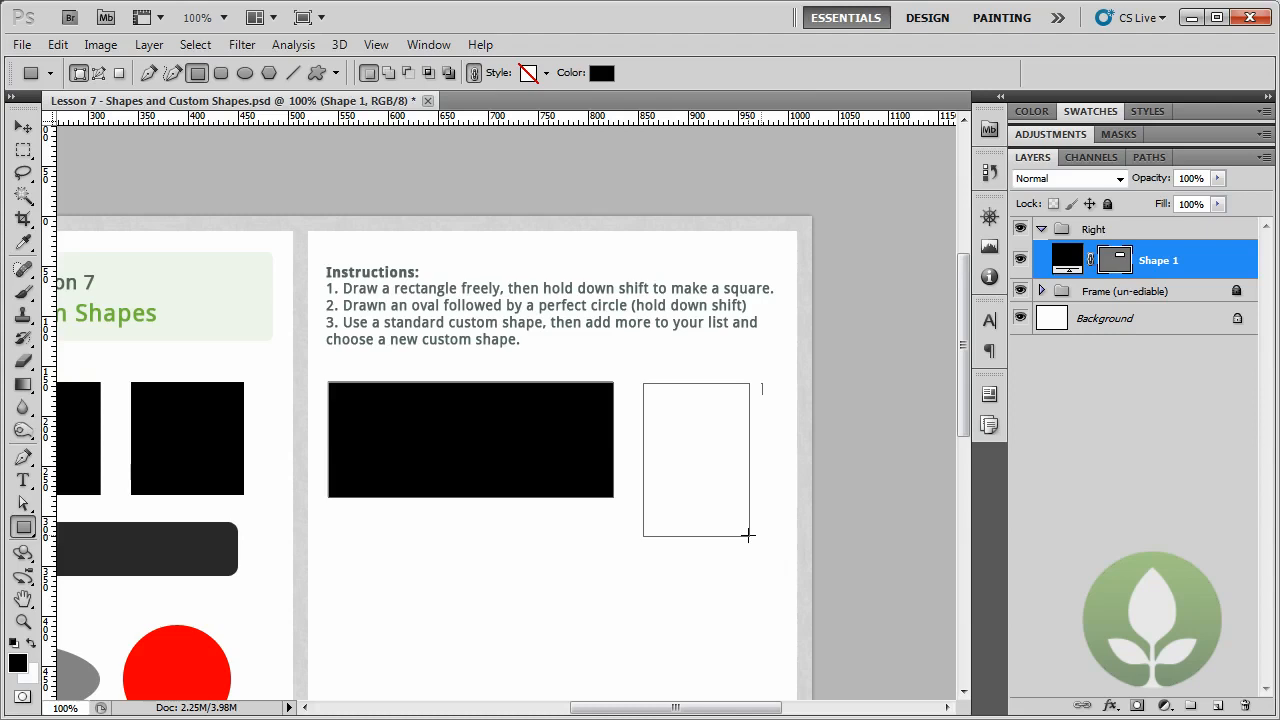
key(shift)
drag(749, 536, 759, 527)
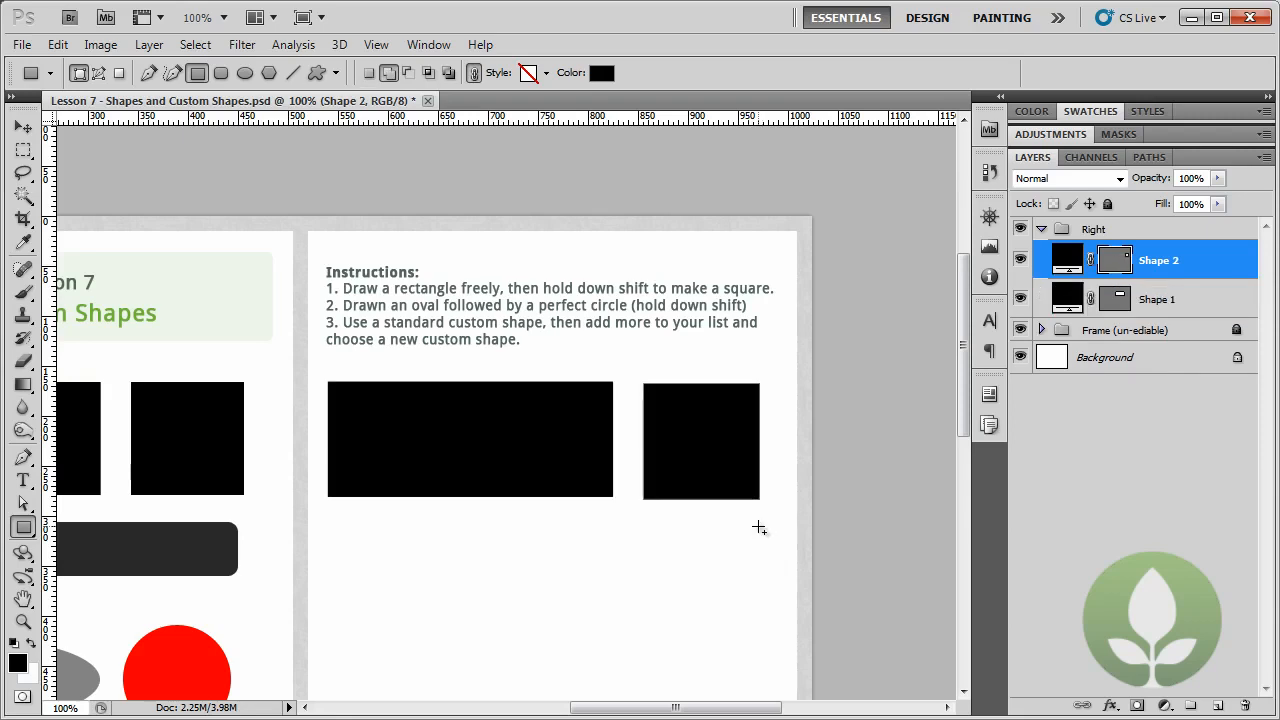
click(57, 44)
click(62, 67)
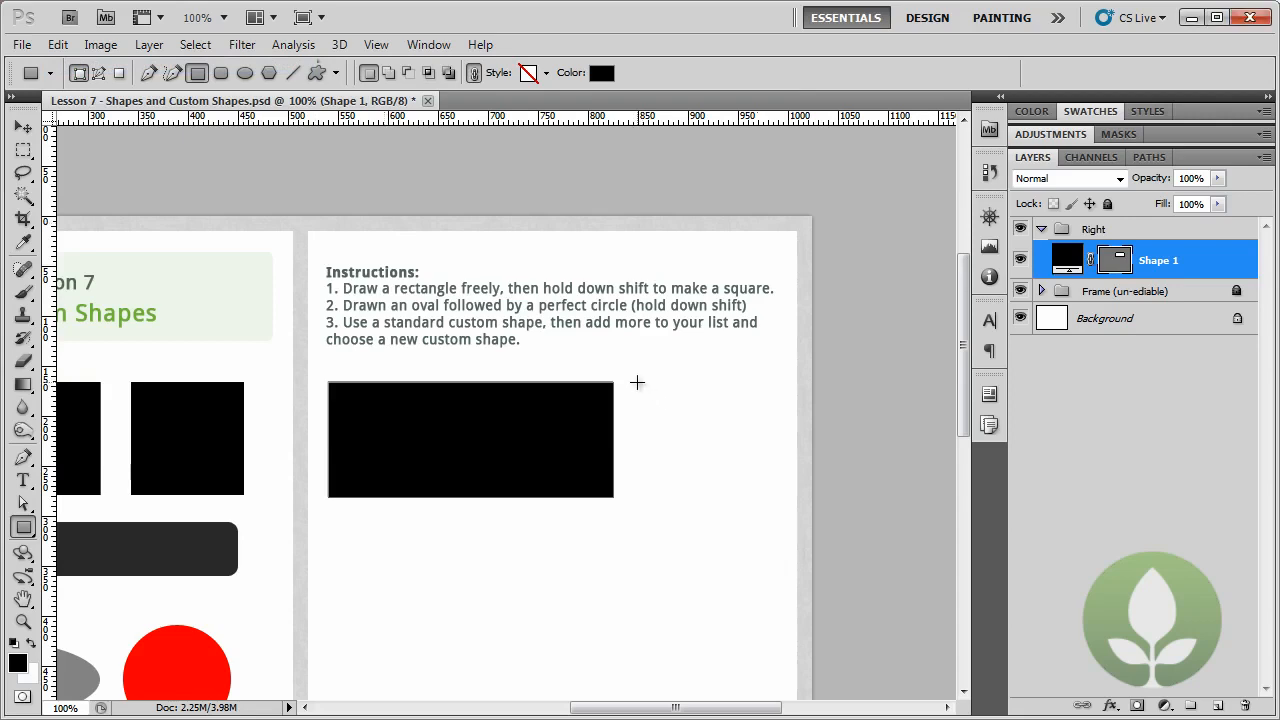
Step: Draw a black square about 115 px wide beside the new rectangle, with its upper edge aligned to the rectangle's
drag(637, 382, 752, 536)
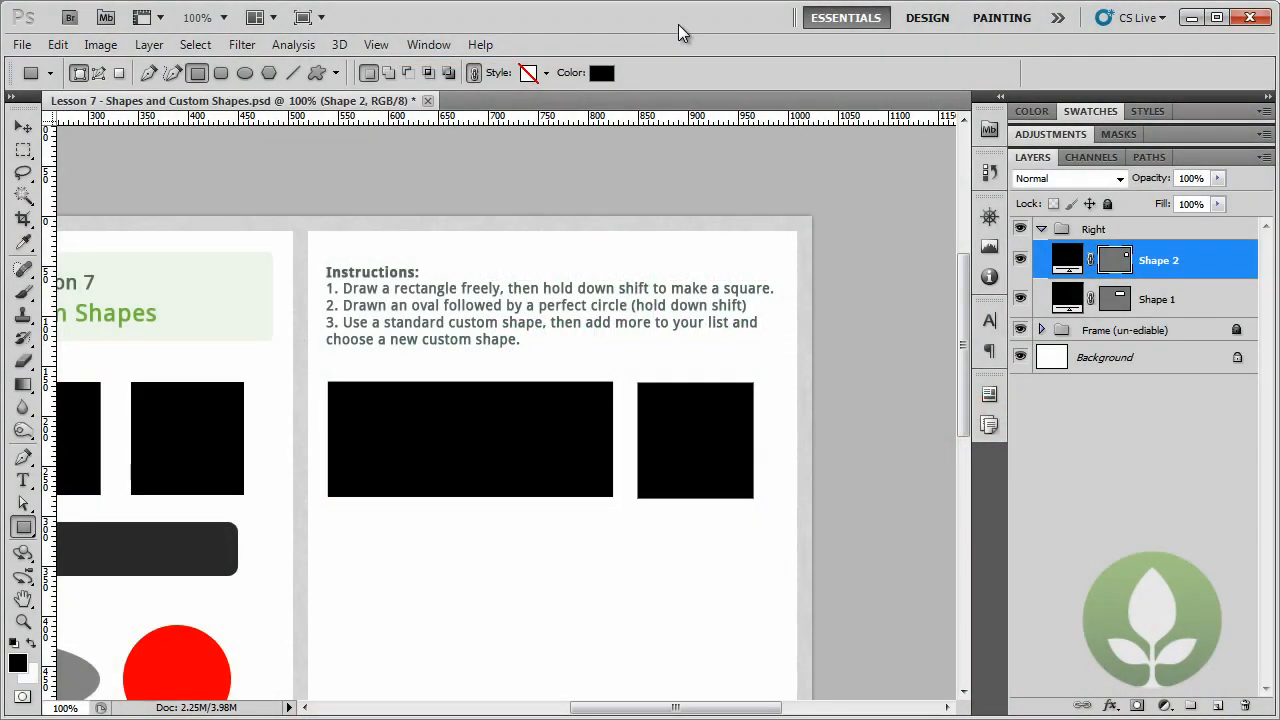
Step: Rename the rectangle's layer as Rectangle and the square's layer as Square
double_click(1157, 301)
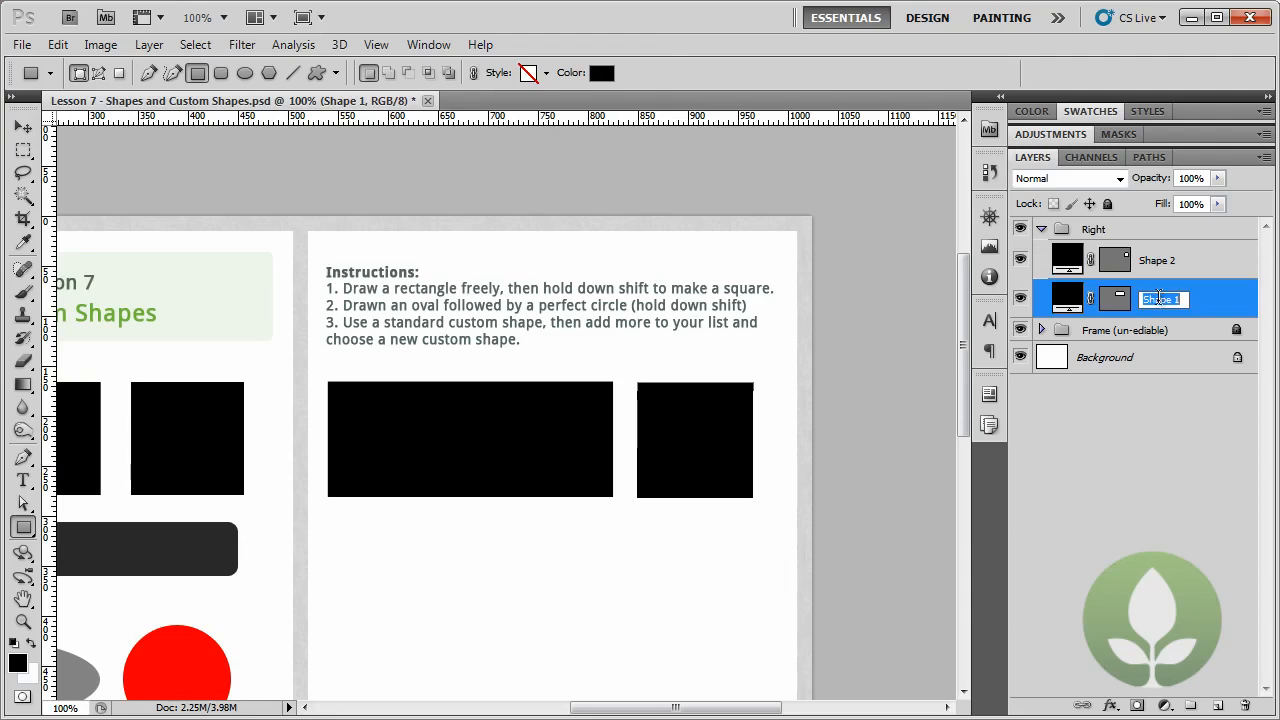
text(Rectangle)
key(Return)
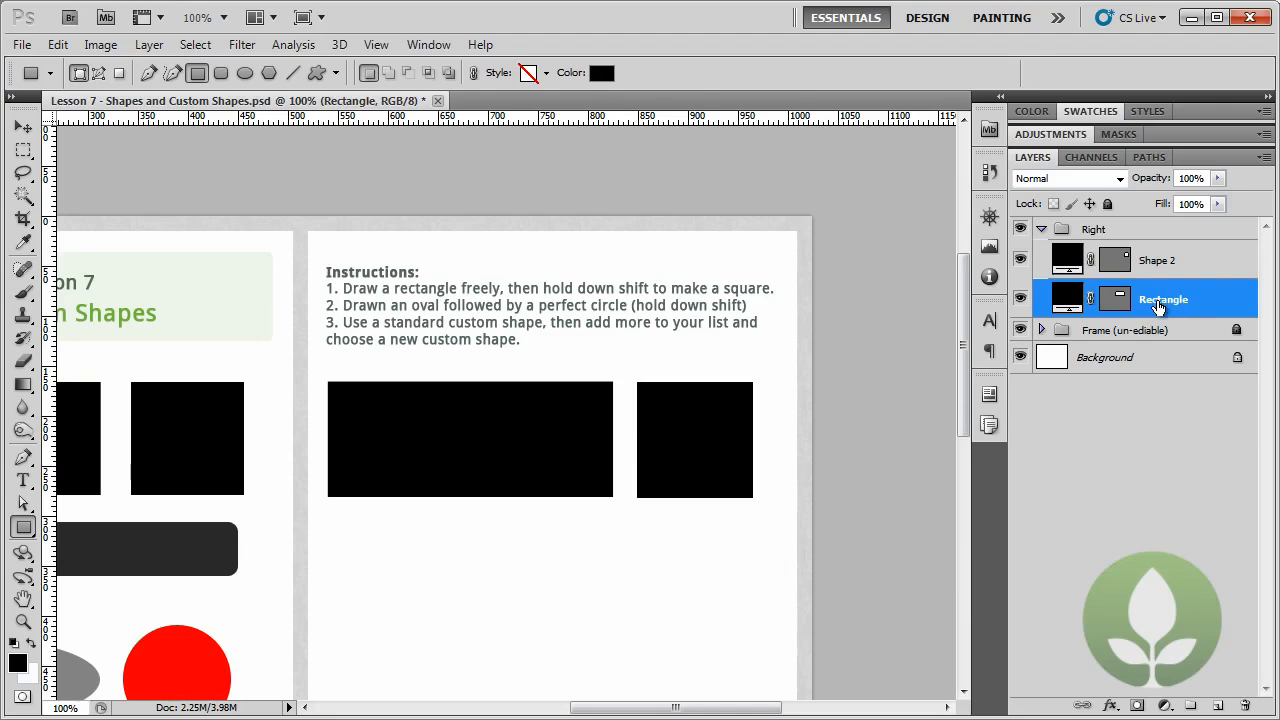
double_click(1158, 260)
text(Square)
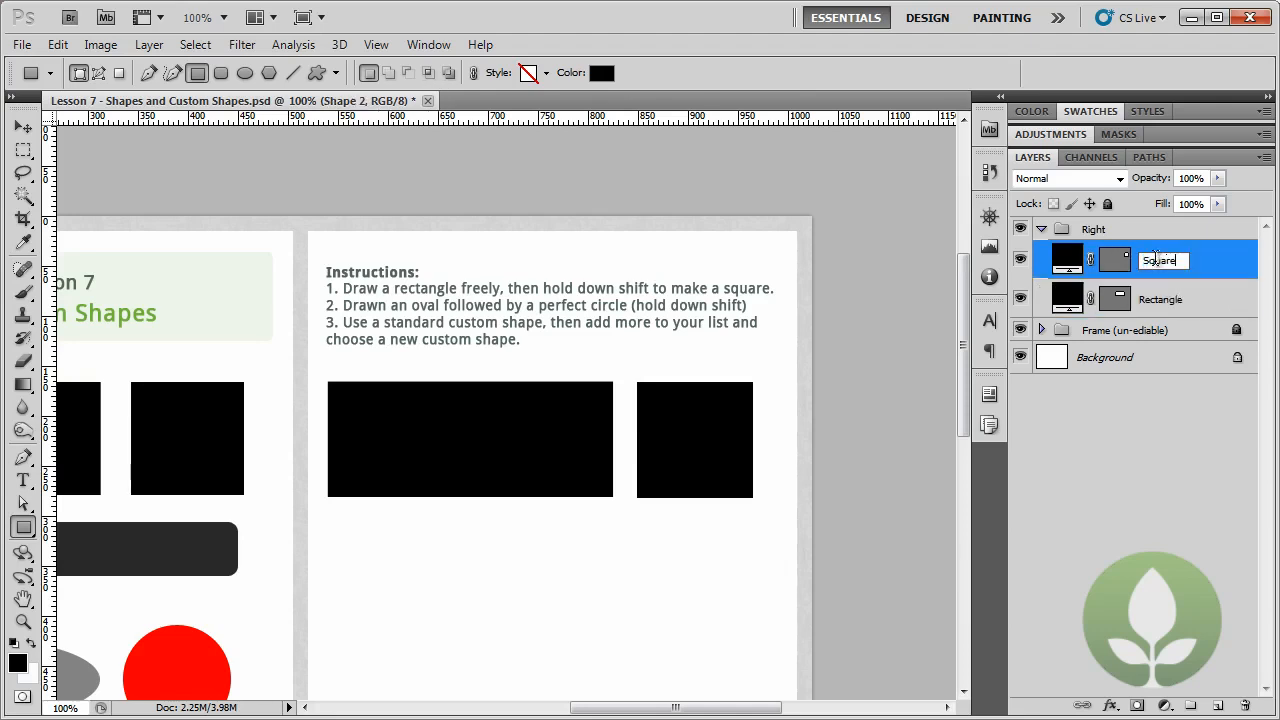
key(Return)
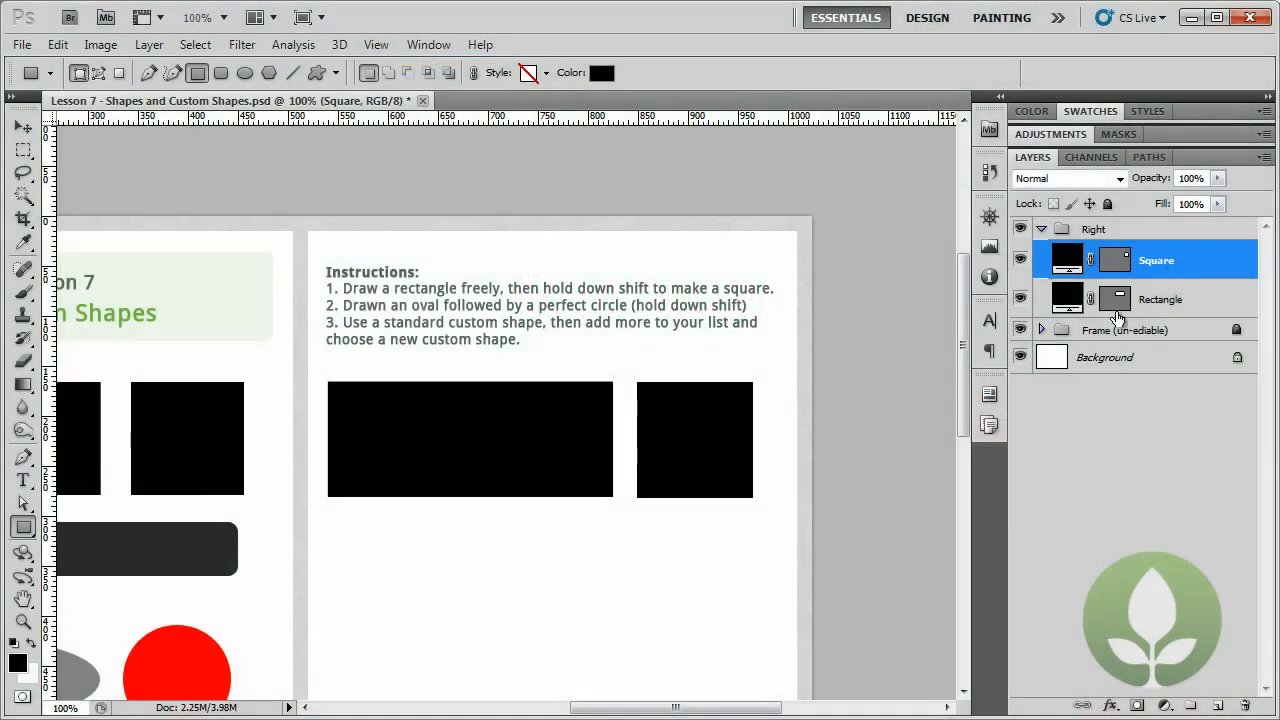
Step: Switch to the Rounded Rectangle tool with the empty area below the rectangle and square in view
drag(963, 392, 963, 430)
drag(704, 708, 673, 710)
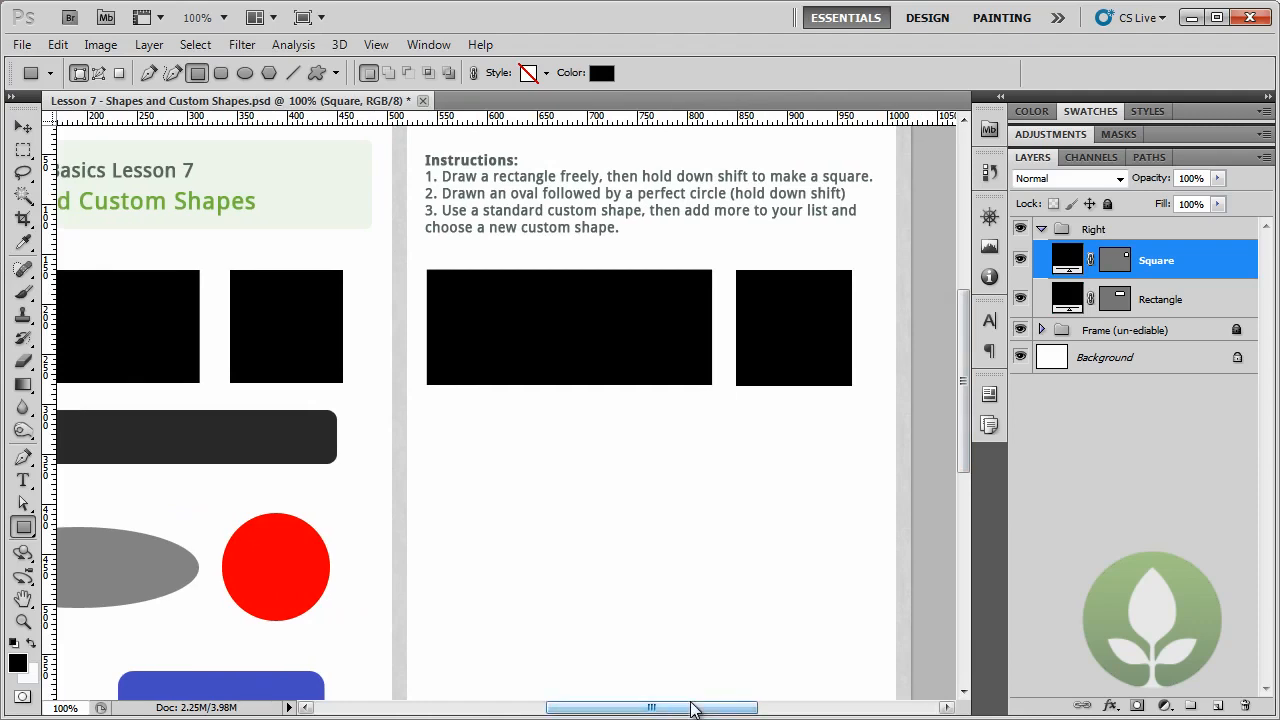
click(33, 533)
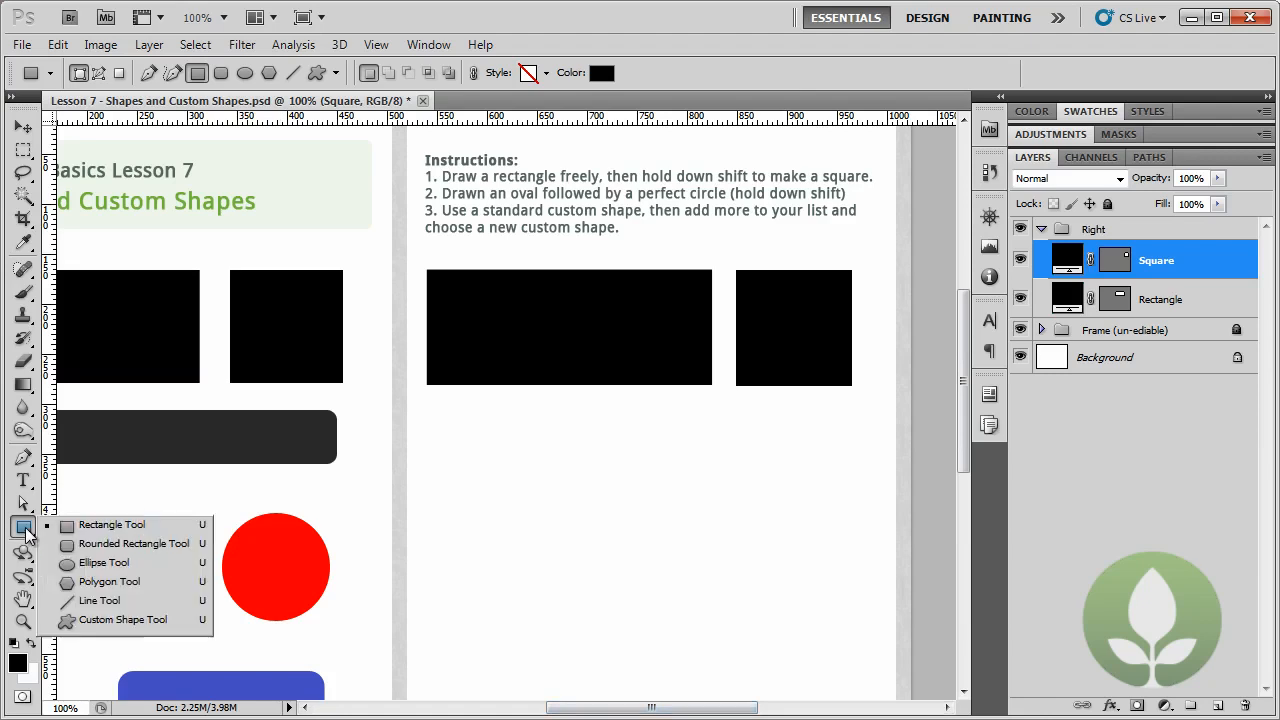
click(101, 548)
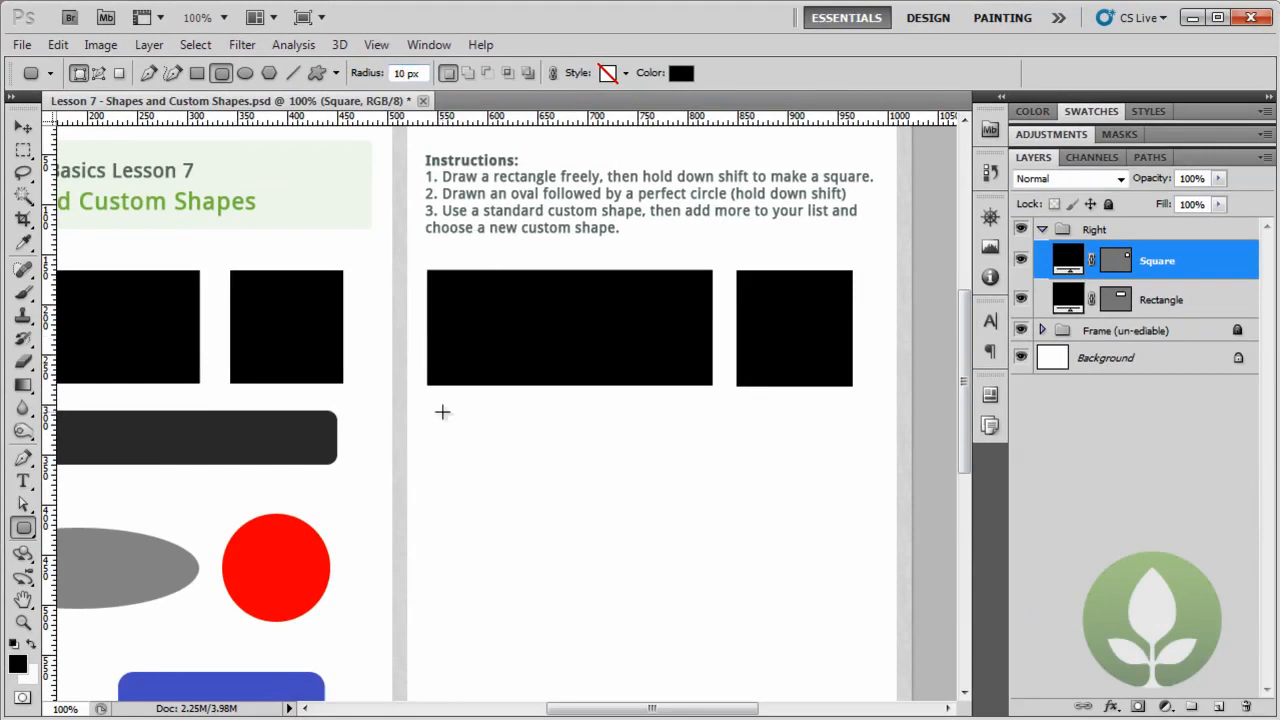
Step: Try a wide rounded rectangle with a 10 px corner radius below the rectangle and square, and undo it
drag(434, 410, 855, 472)
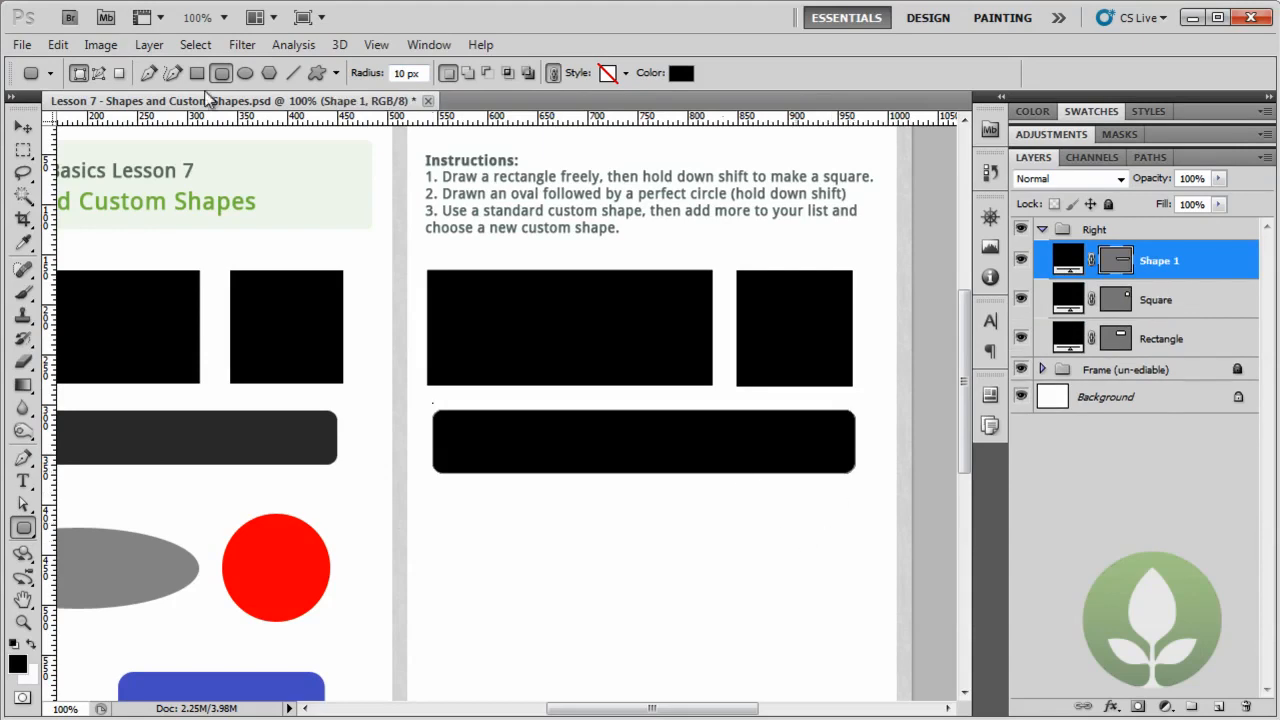
click(58, 44)
click(65, 62)
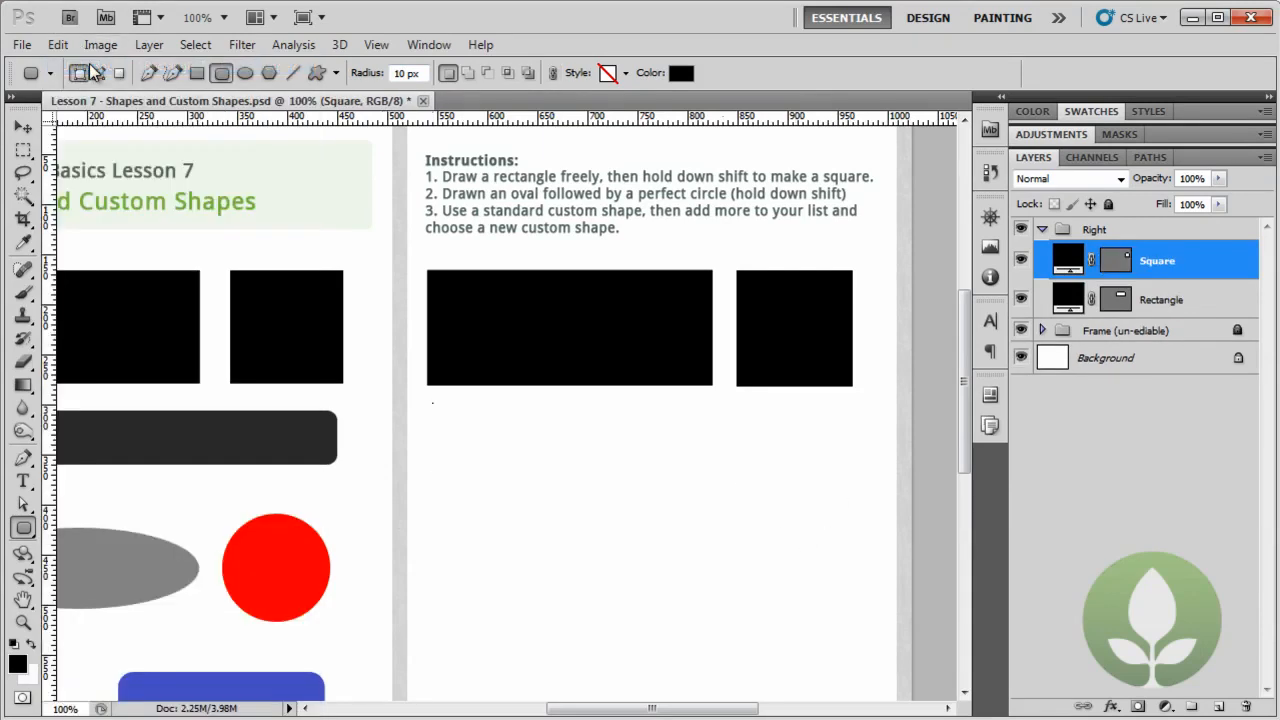
Step: Try a large rounded rectangle with a 50 px corner radius in the same area, and undo it
drag(406, 74, 392, 75)
text(20)
drag(432, 405, 865, 603)
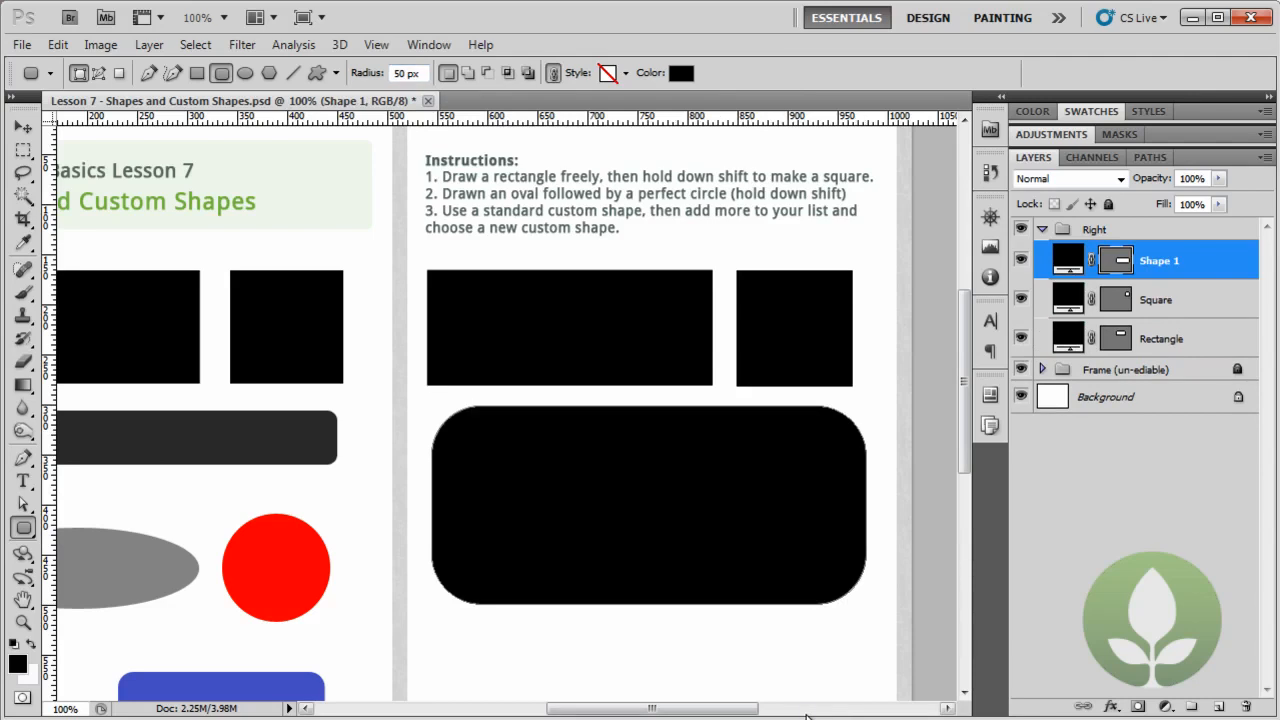
key(ctrl+z)
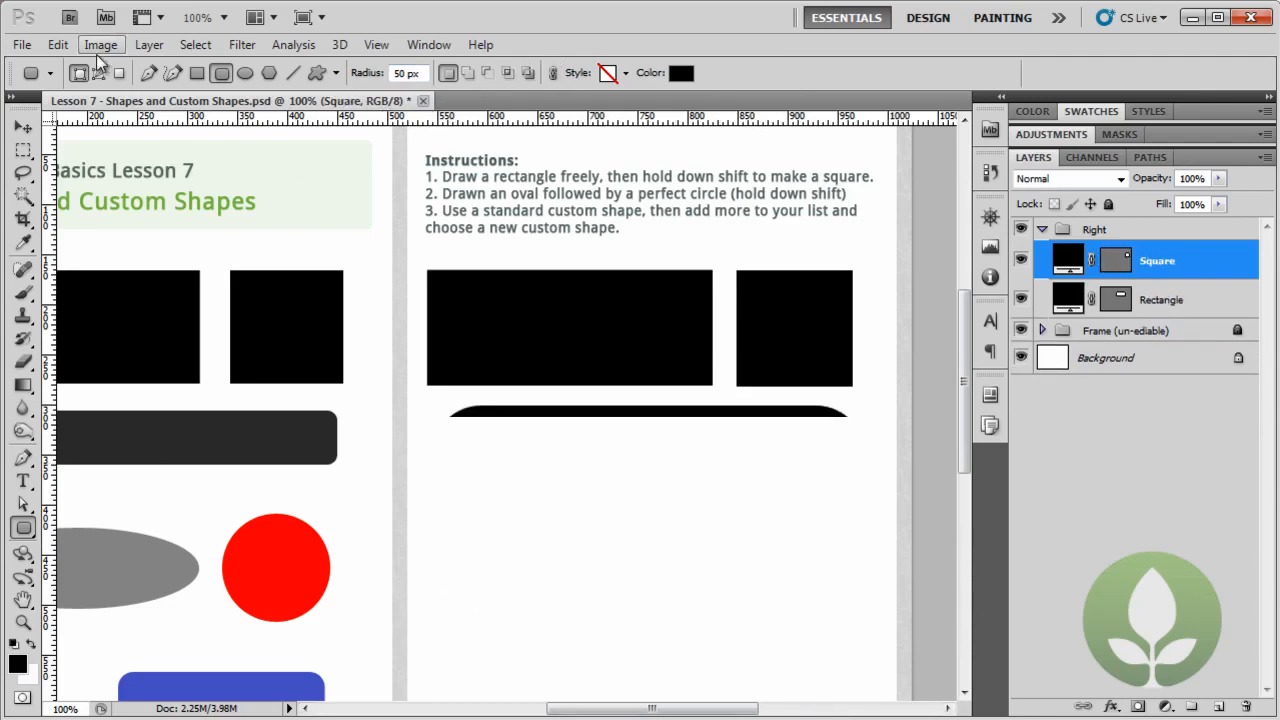
Step: Draw a wide rounded rectangle with a 10 px corner radius below the rectangle and square, and rename its layer Rounded Rectangle
drag(406, 74, 379, 74)
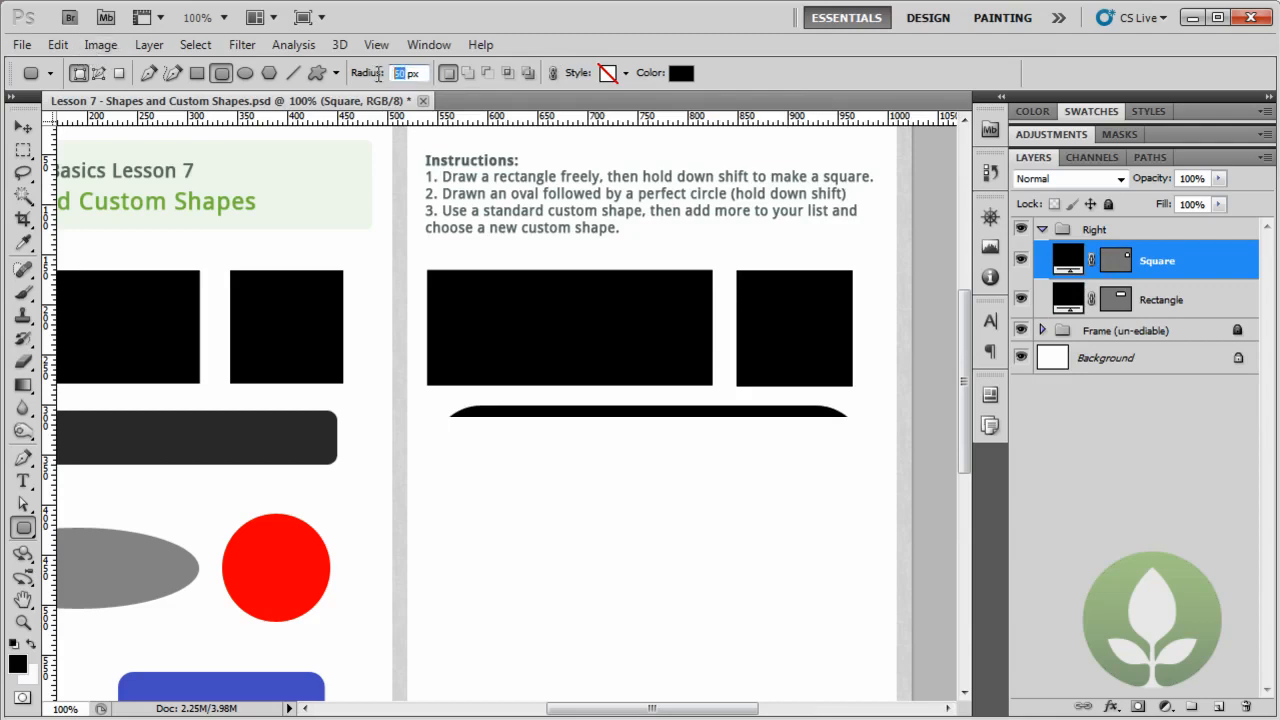
text(10)
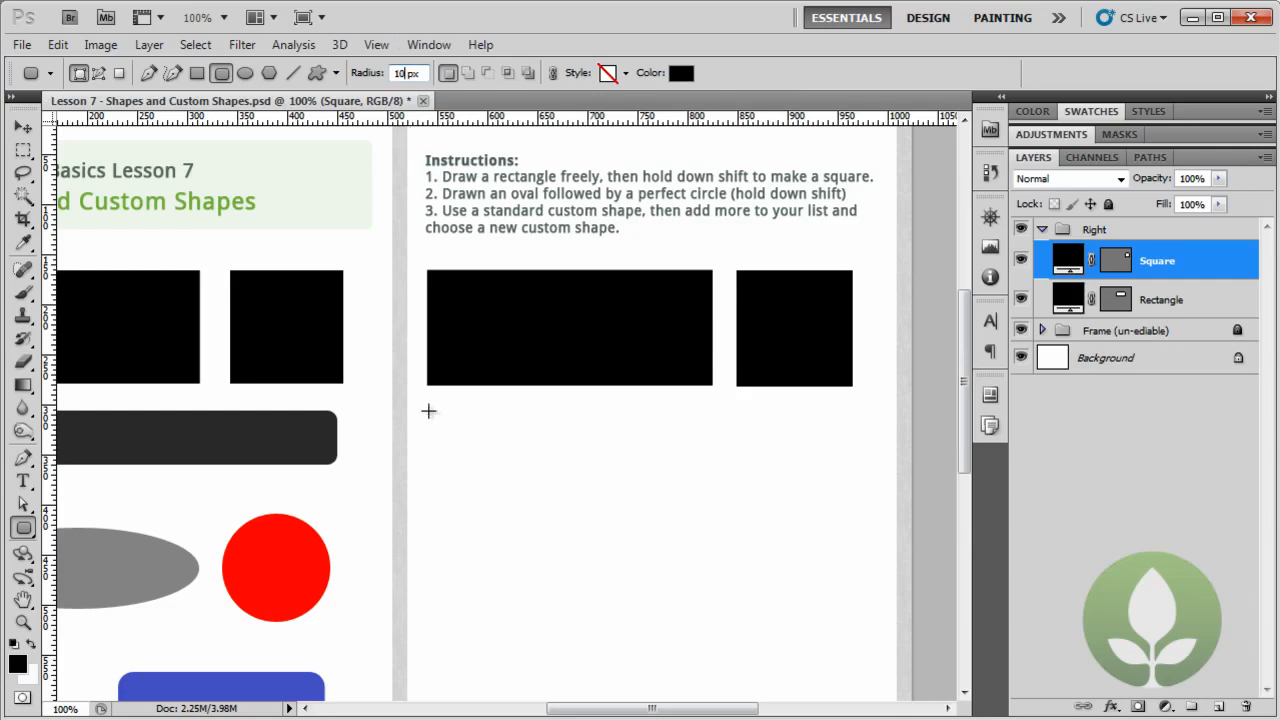
drag(428, 410, 851, 466)
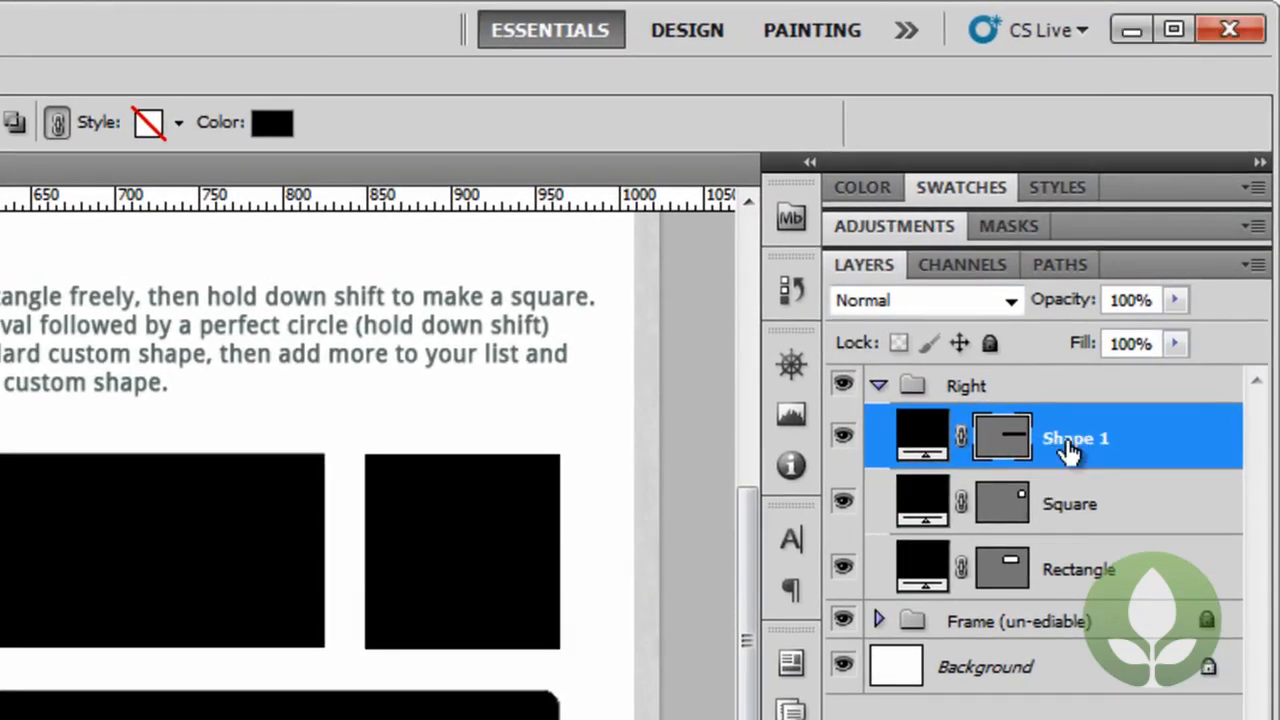
double_click(1076, 436)
text(Rounded Rec)
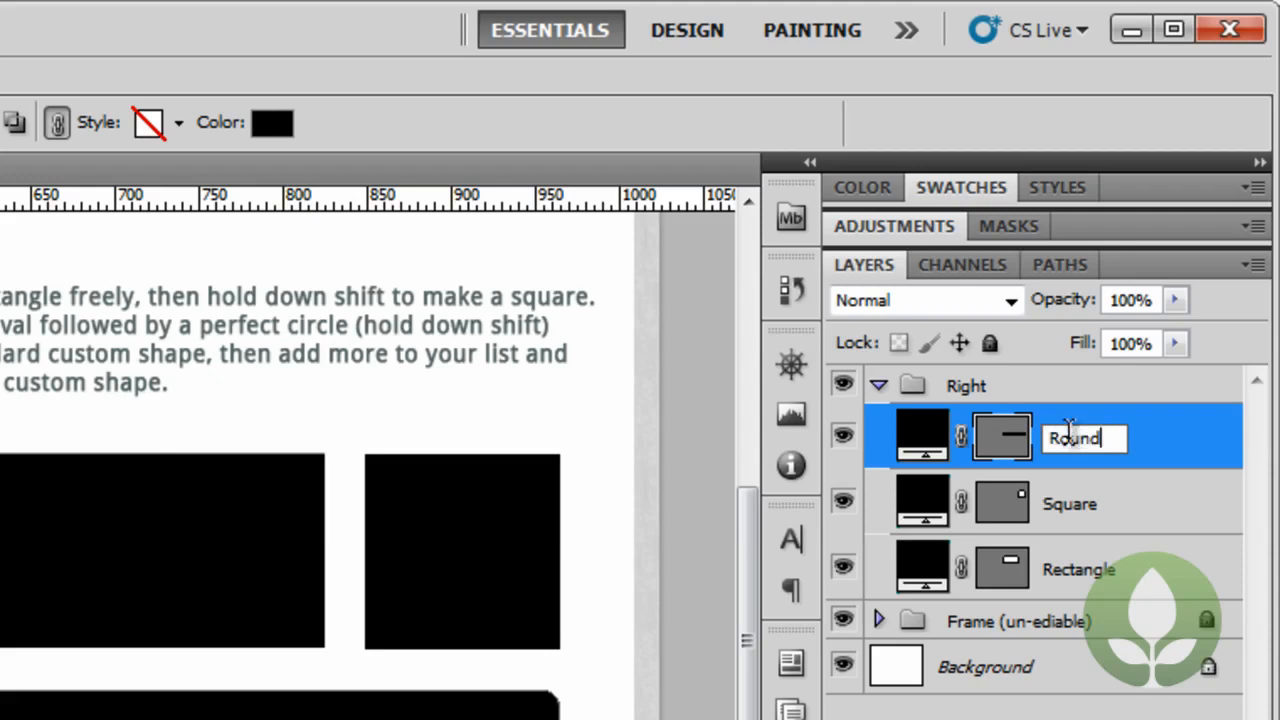
text(tangle)
key(Return)
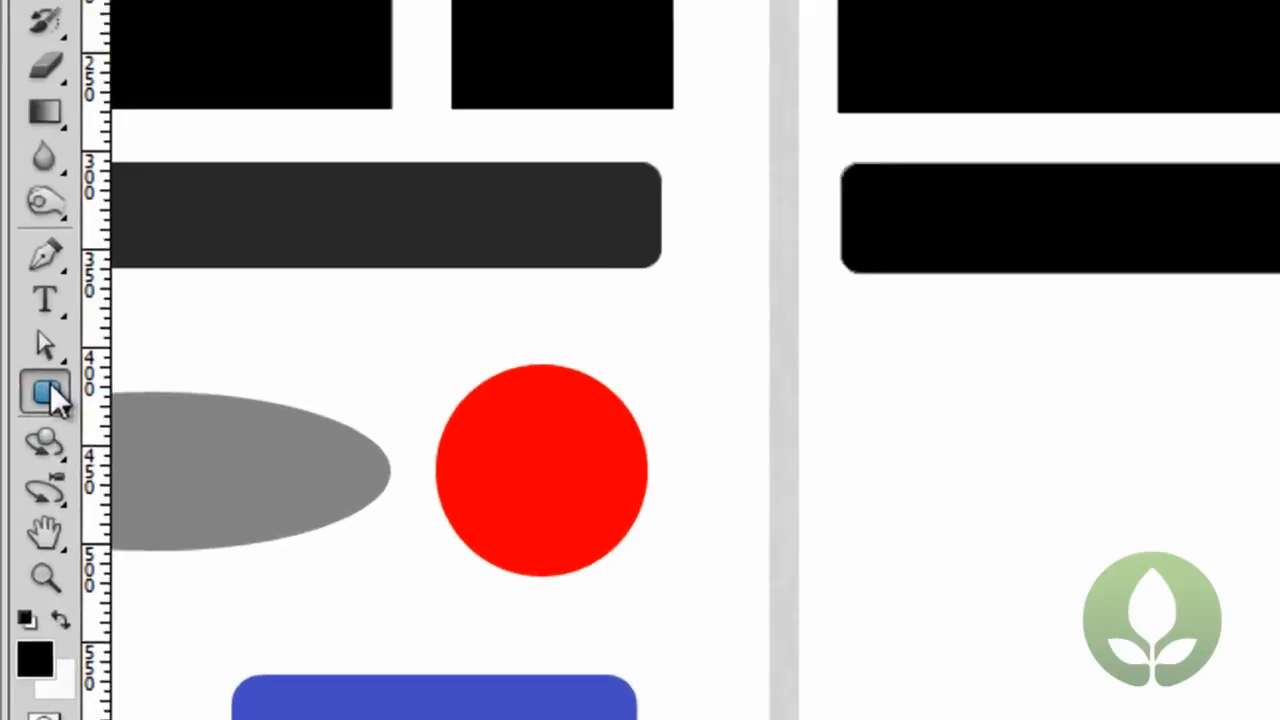
Step: Draw a wide, flat ellipse below the new rounded rectangle on the right page and rename its layer Oval
click(23, 527)
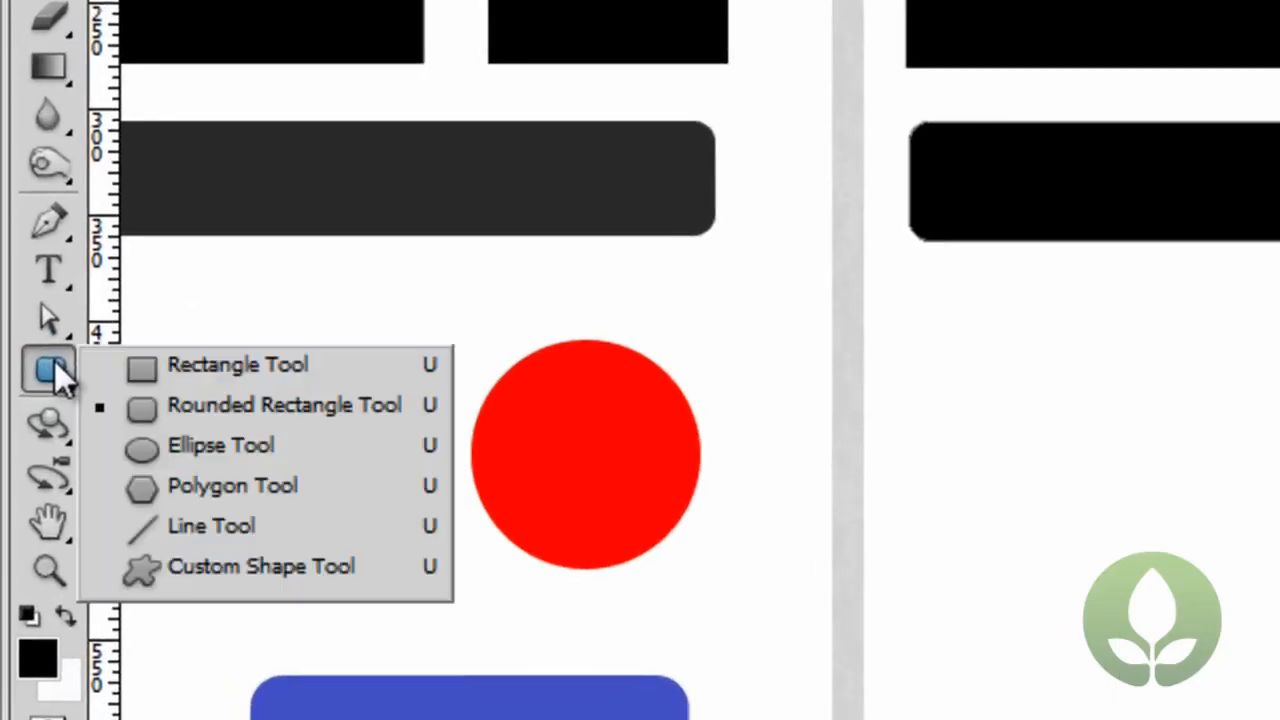
click(263, 455)
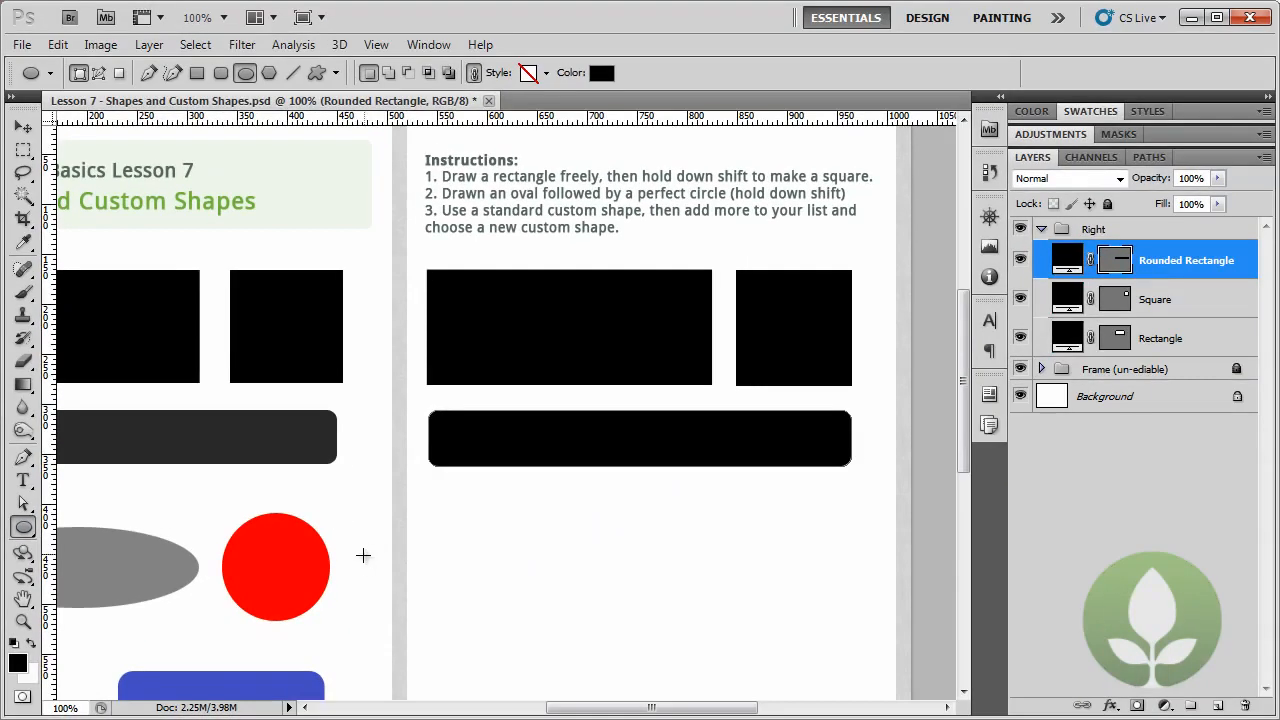
drag(435, 527, 711, 605)
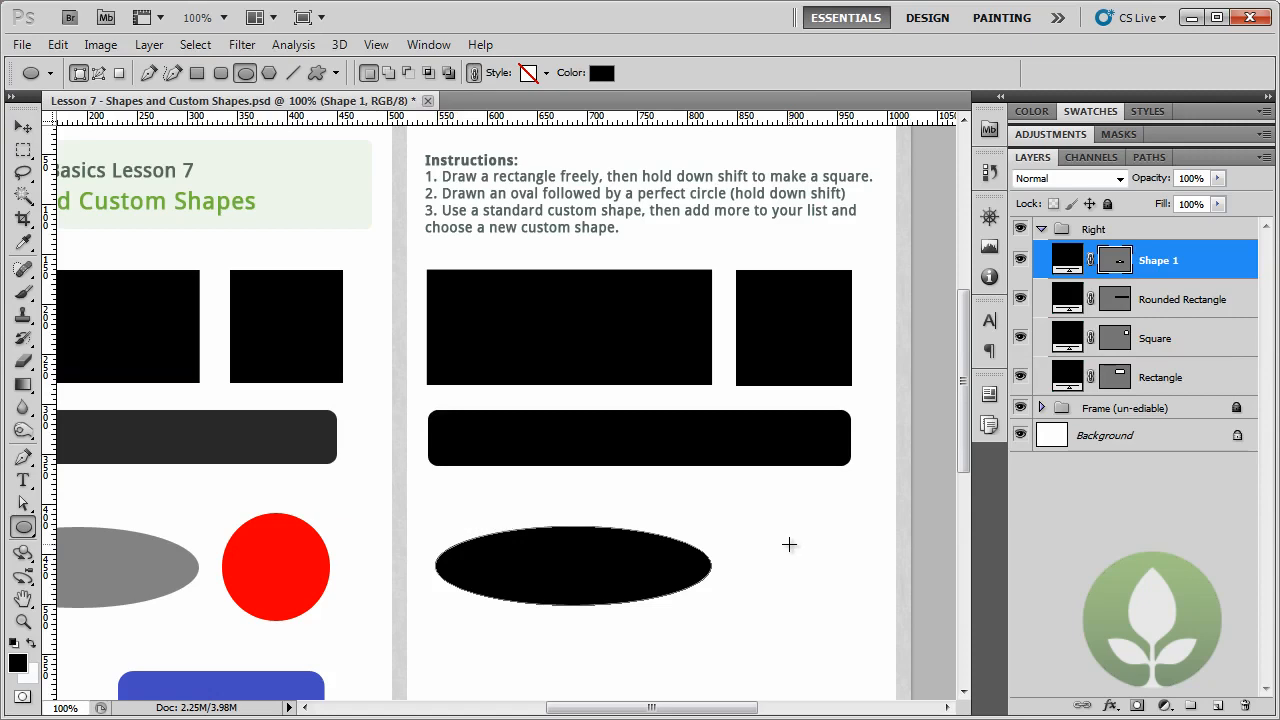
double_click(1162, 260)
text(Oval)
key(Return)
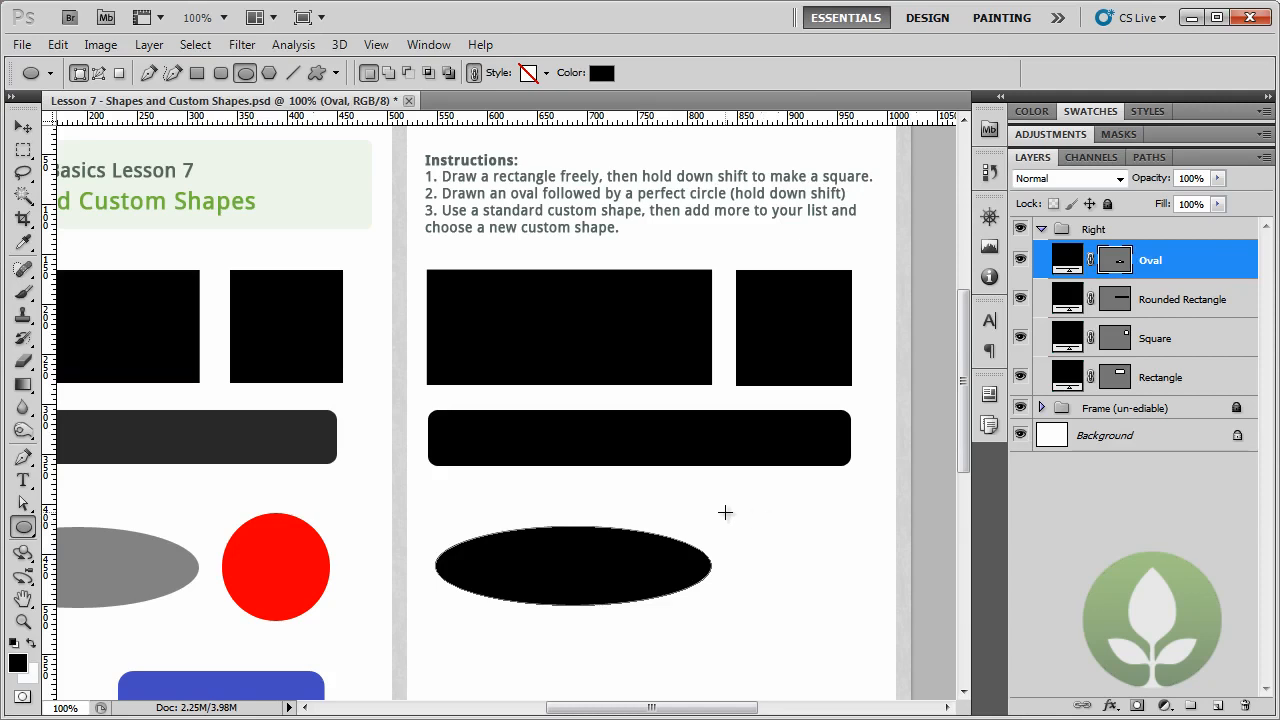
Step: Draw a perfect circle beside the oval, about as wide as the square above, and rename its layer Circle
drag(737, 511, 843, 620)
drag(843, 620, 850, 623)
drag(850, 623, 851, 625)
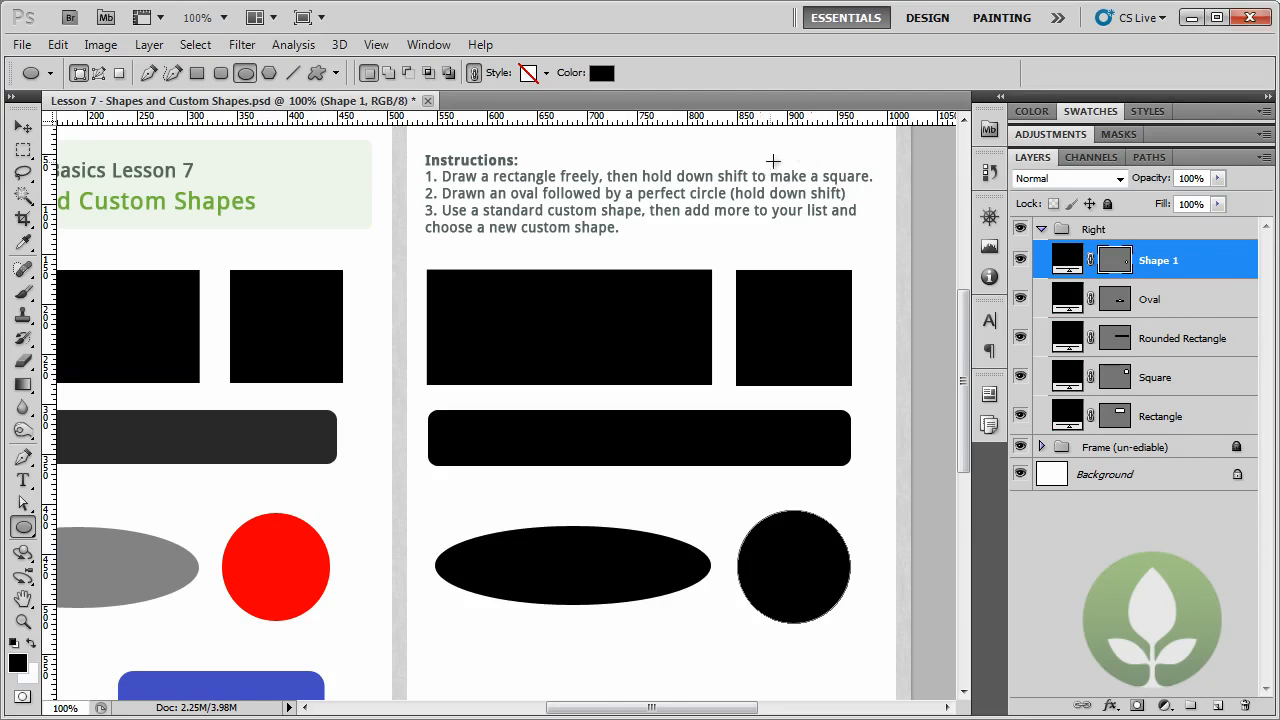
double_click(1162, 261)
text(Circl)
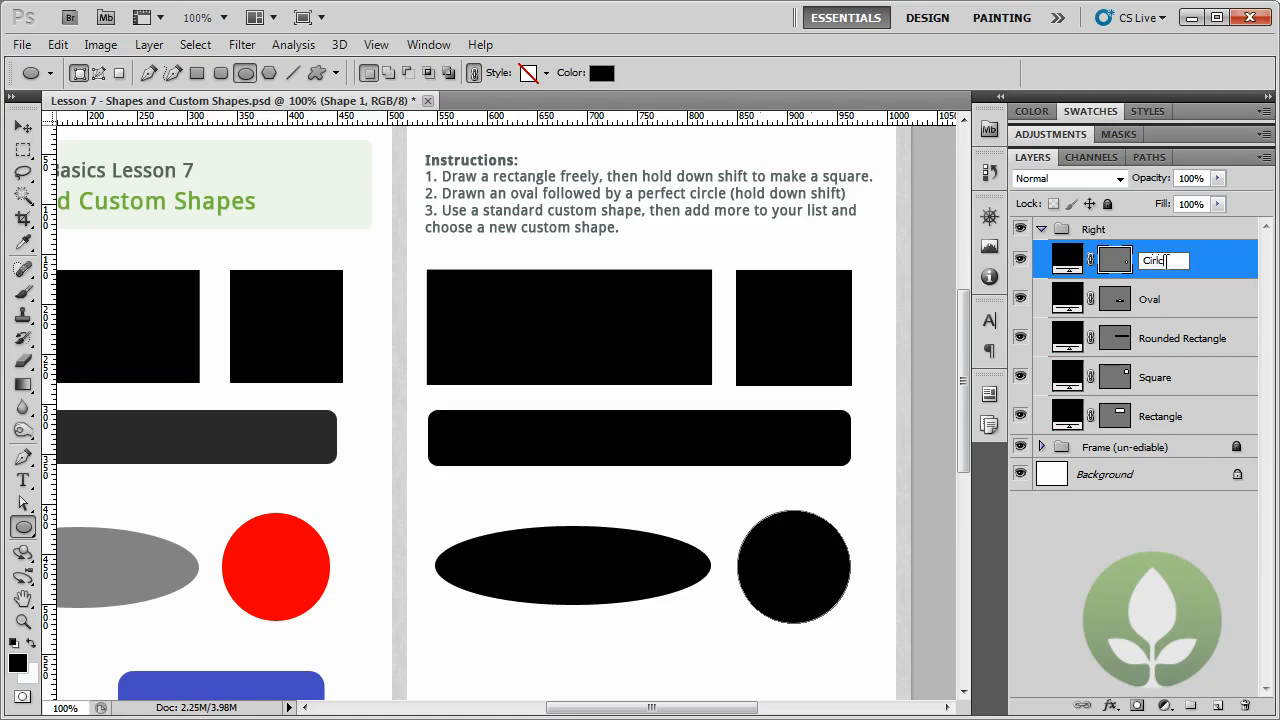
text(e)
key(Return)
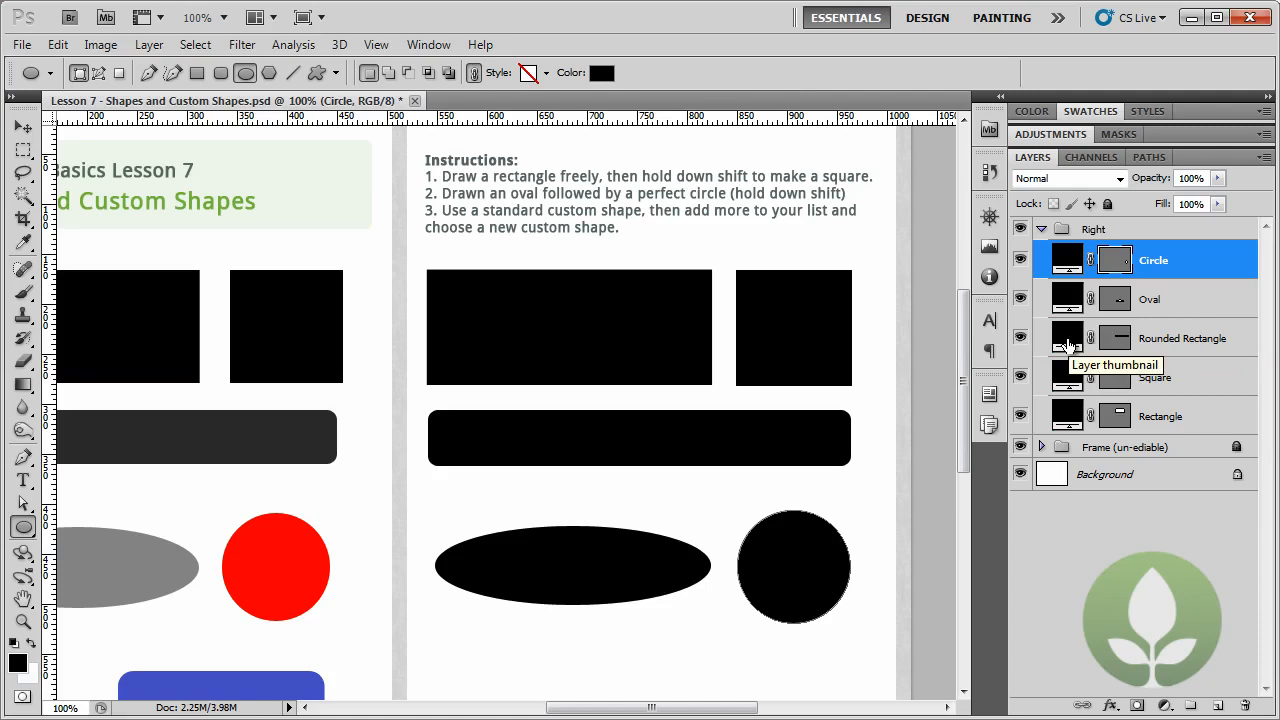
Step: Change the Circle layer's fill colour to pure red, ff0000
double_click(1066, 260)
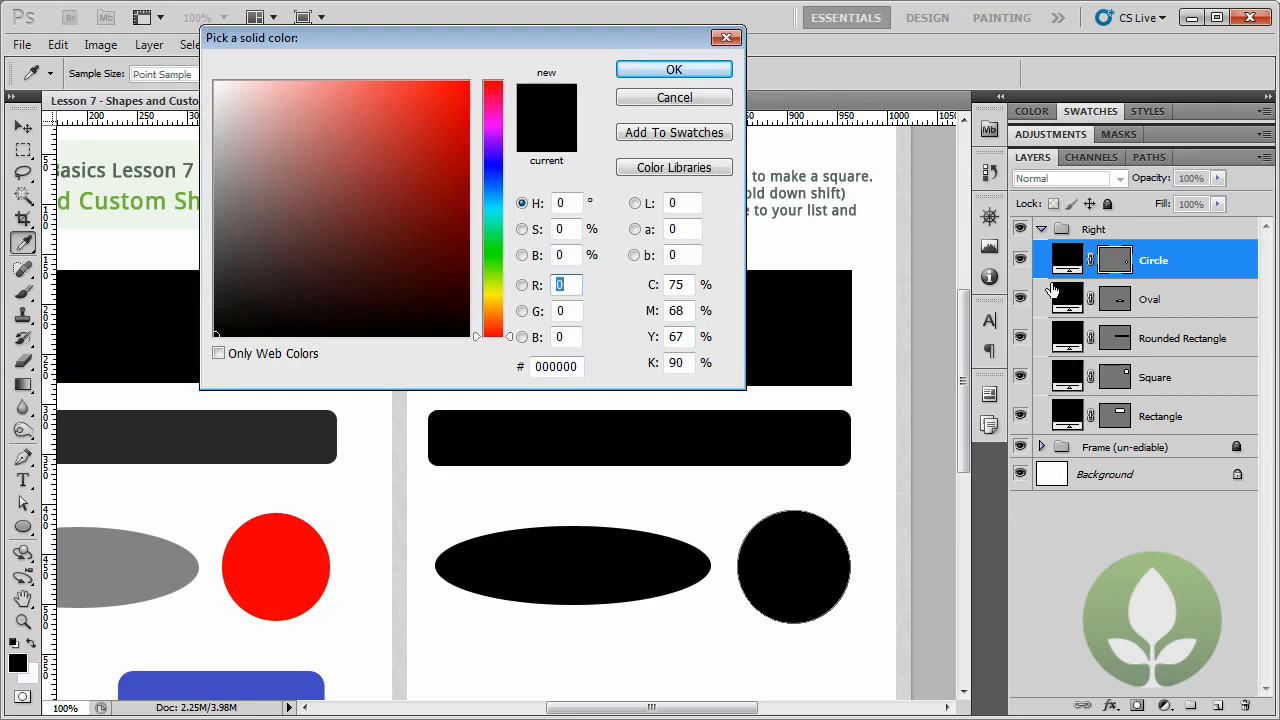
click(441, 103)
drag(441, 103, 470, 81)
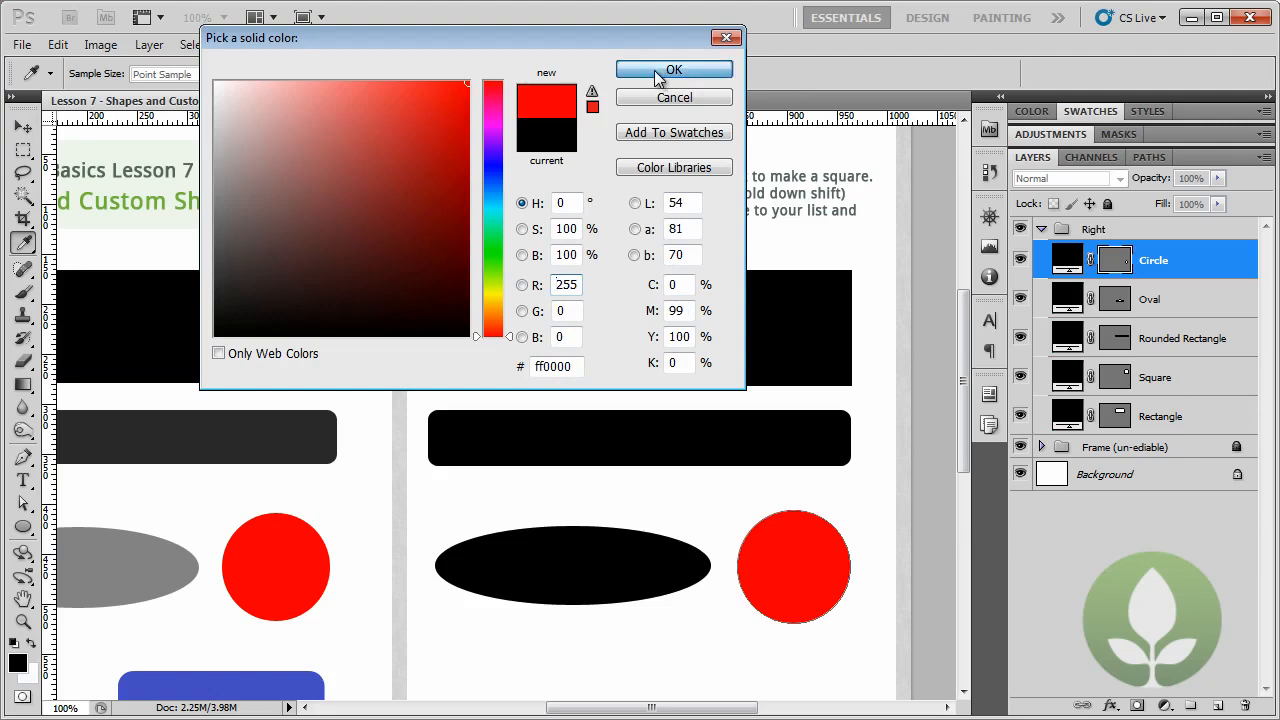
click(654, 70)
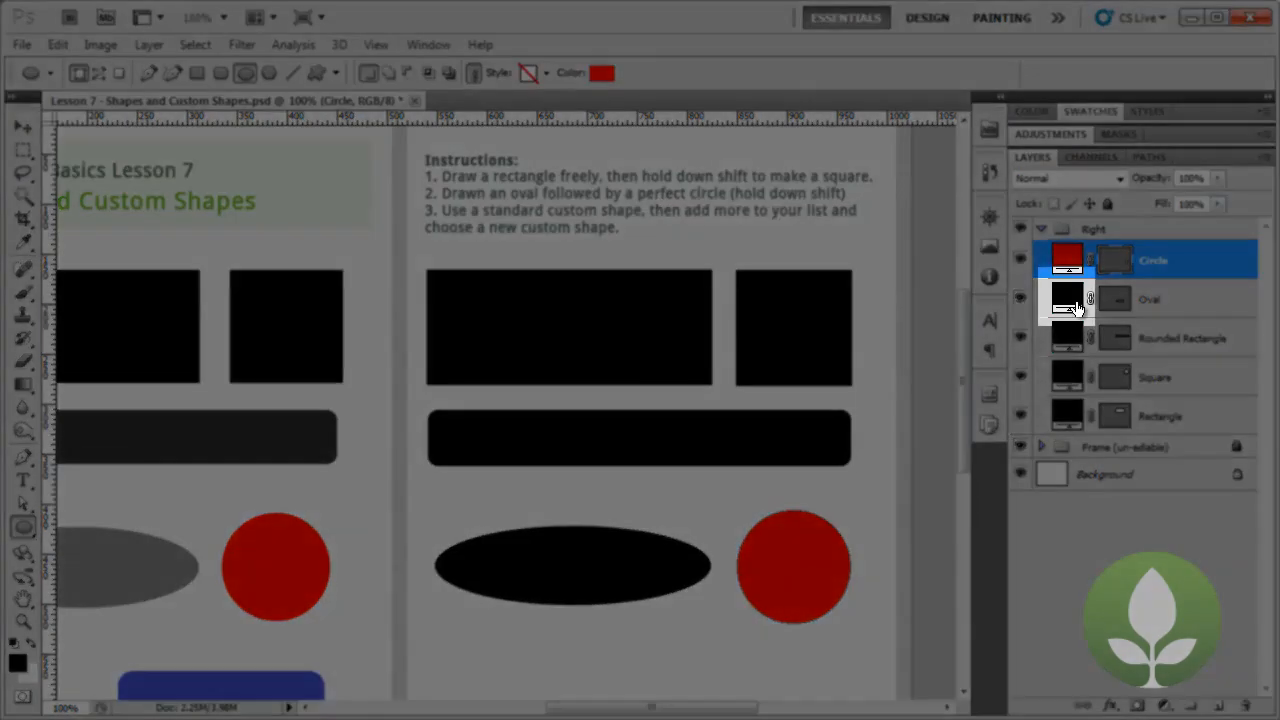
Step: Recolour the Oval layer's fill to grey 8e8e8e by sampling the example oval on the left page
double_click(1070, 300)
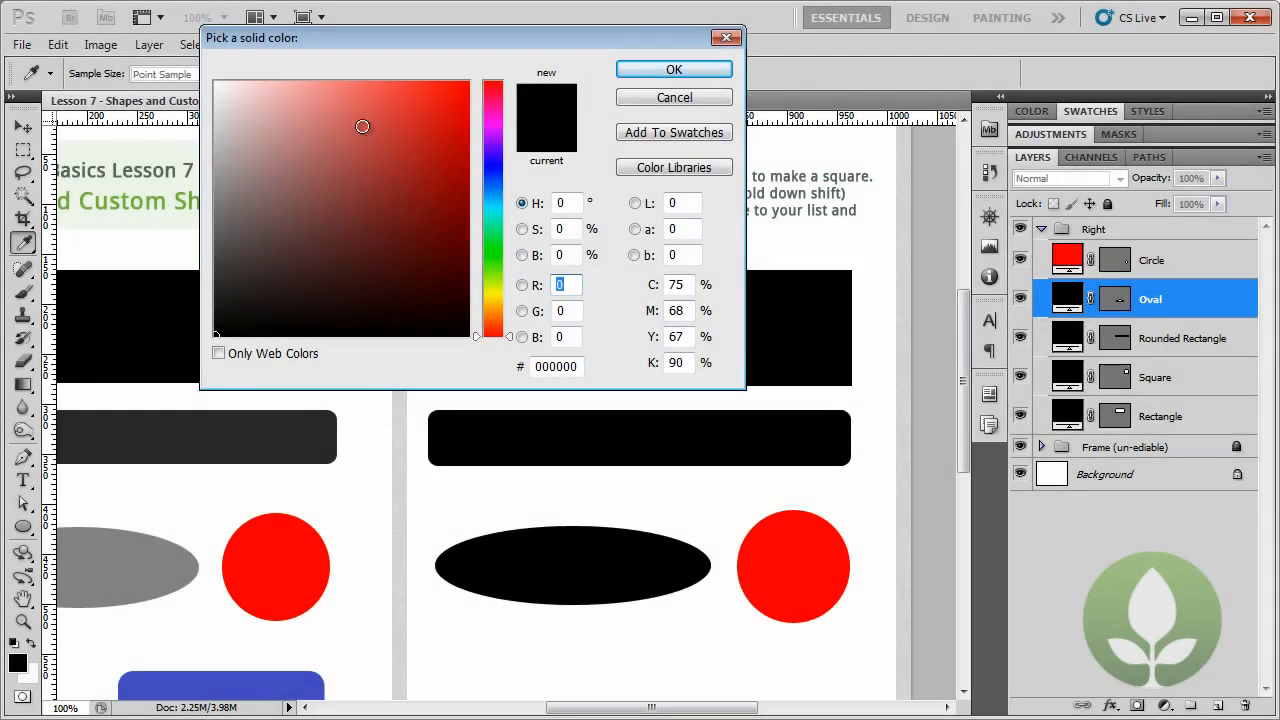
click(295, 247)
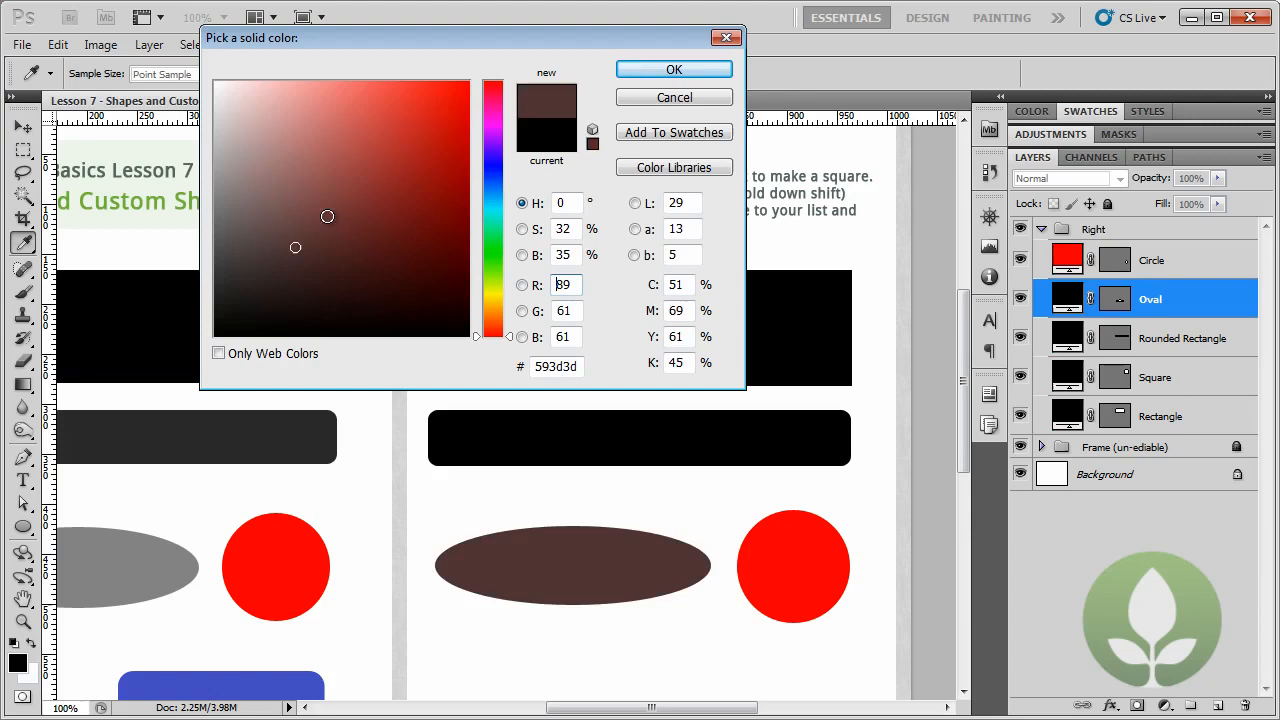
click(395, 147)
click(416, 283)
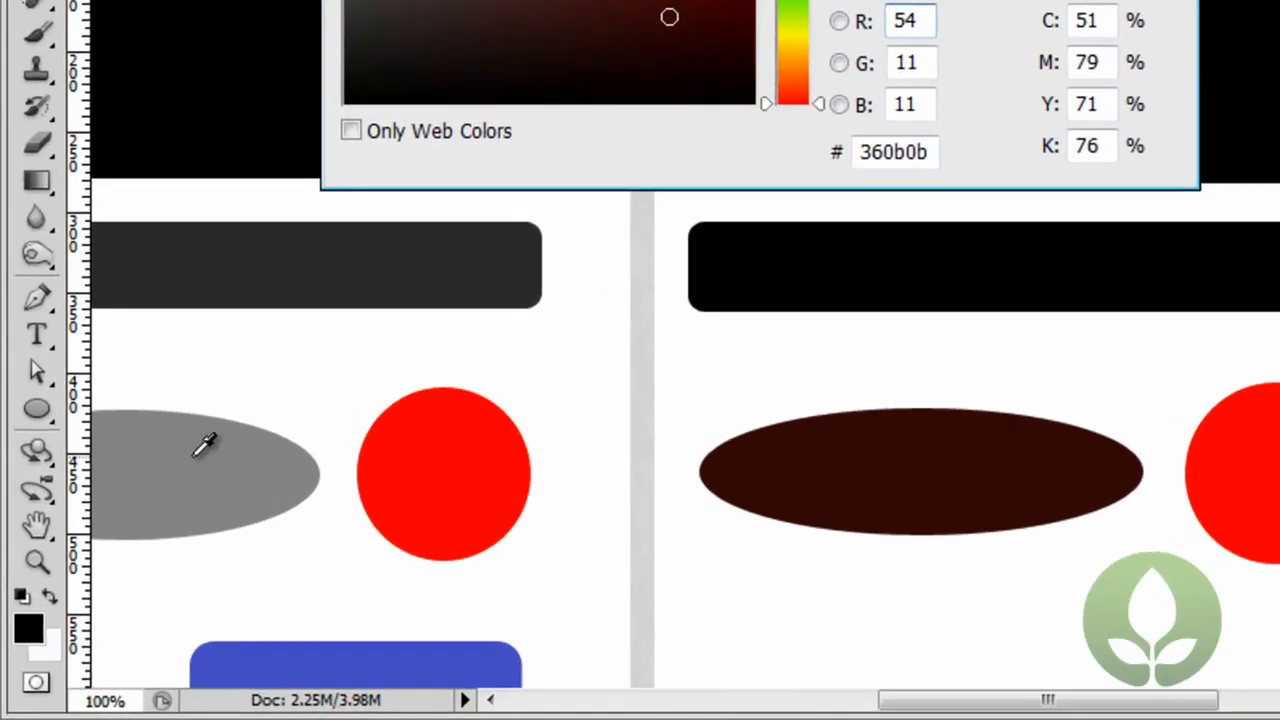
click(123, 550)
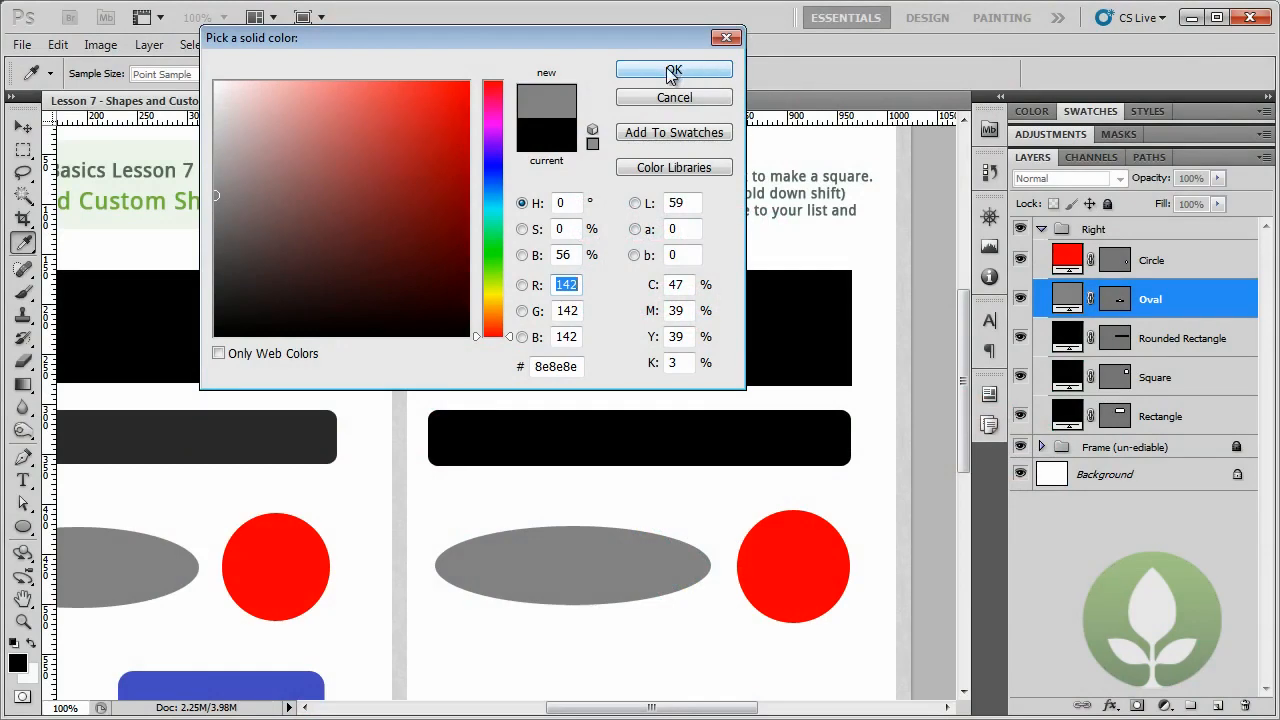
click(673, 71)
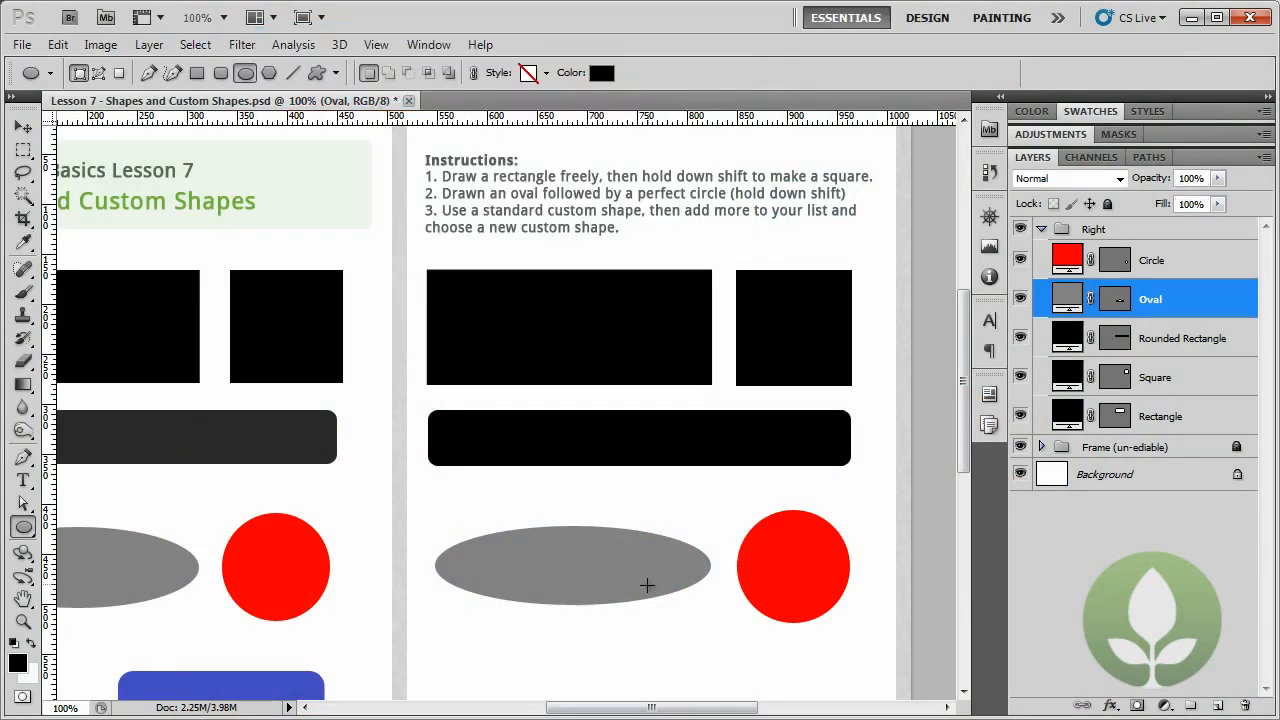
Step: With the Circle layer selected, draw a red pushpin with the Custom Shape tool in the empty area below the new oval
drag(631, 597, 658, 400)
drag(434, 451, 543, 448)
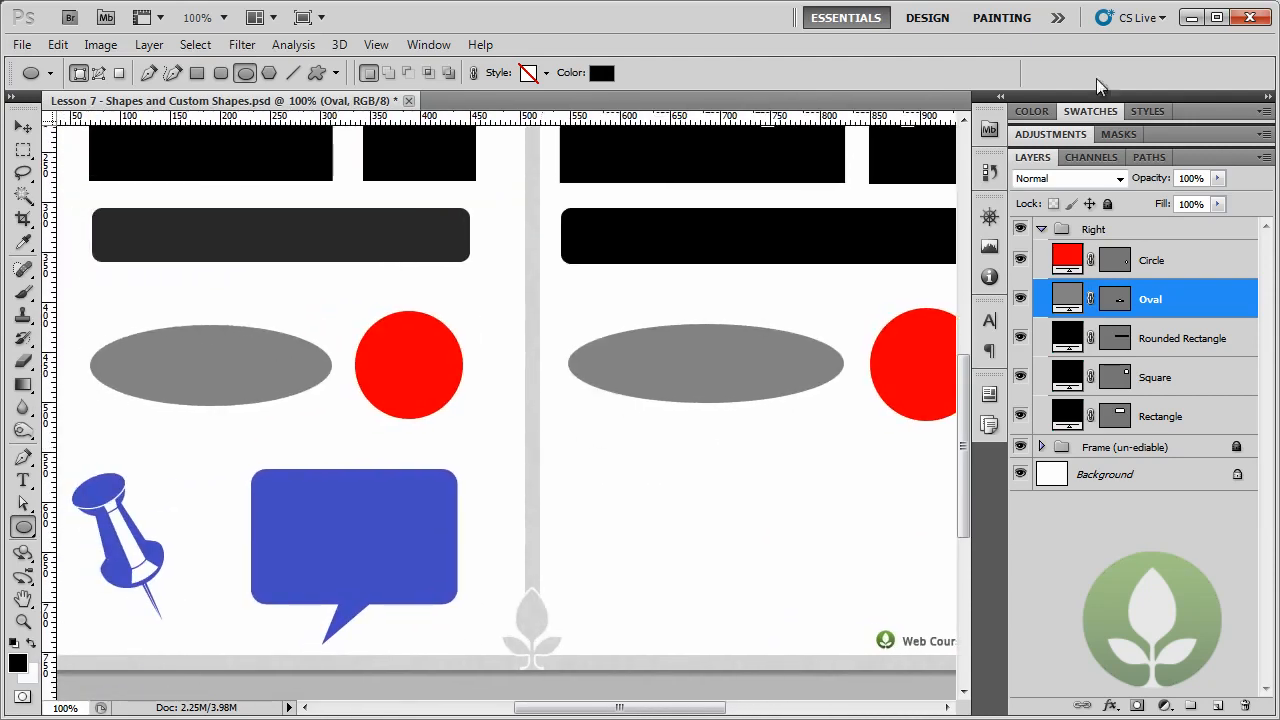
key(alt+bracketright)
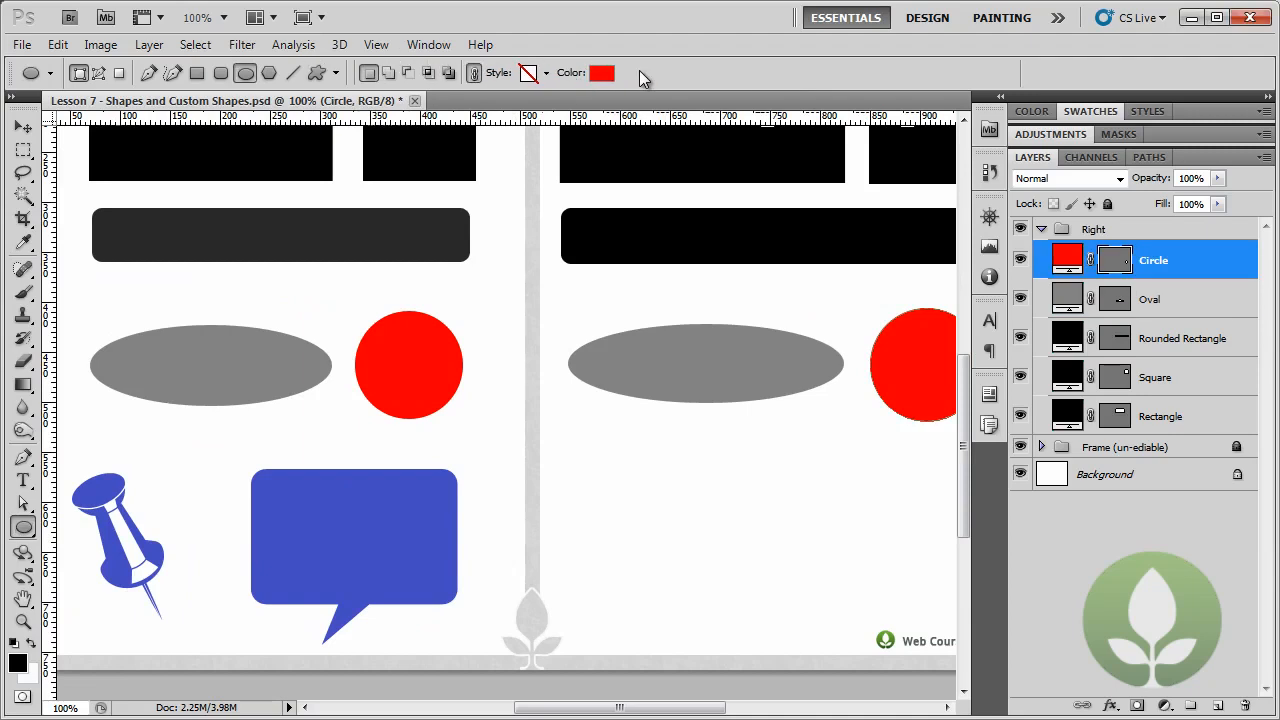
click(24, 527)
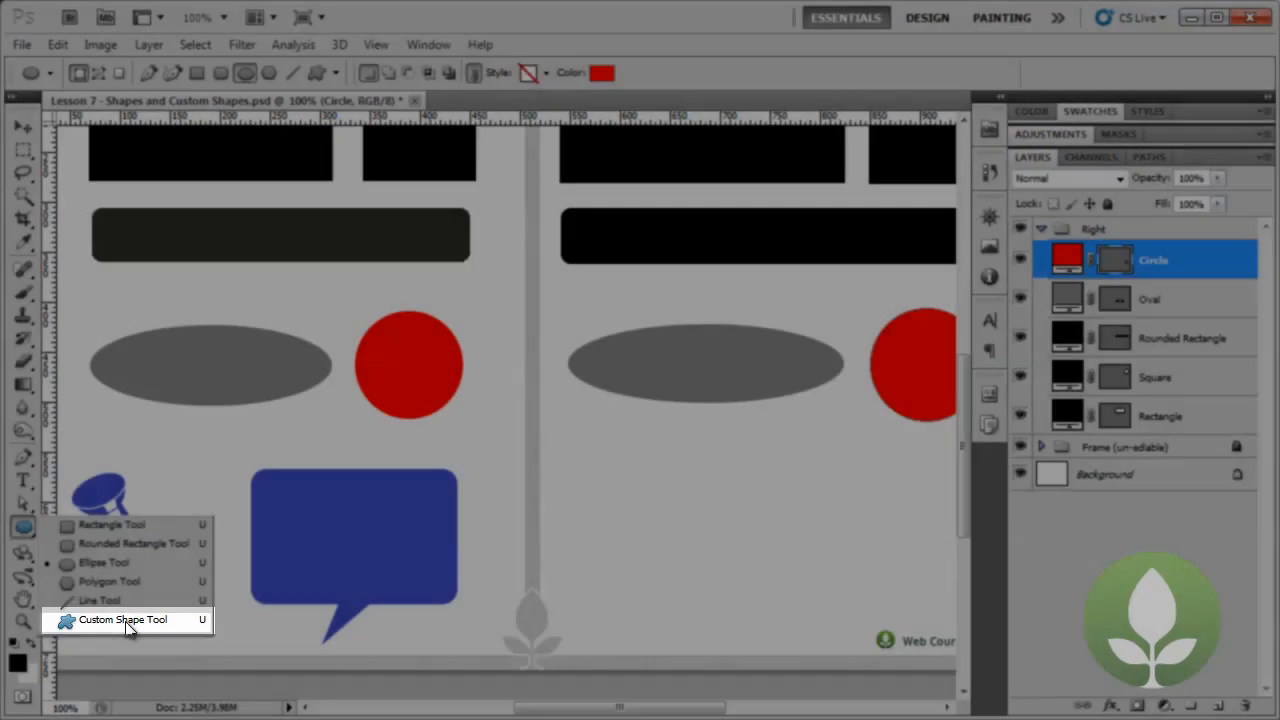
click(125, 620)
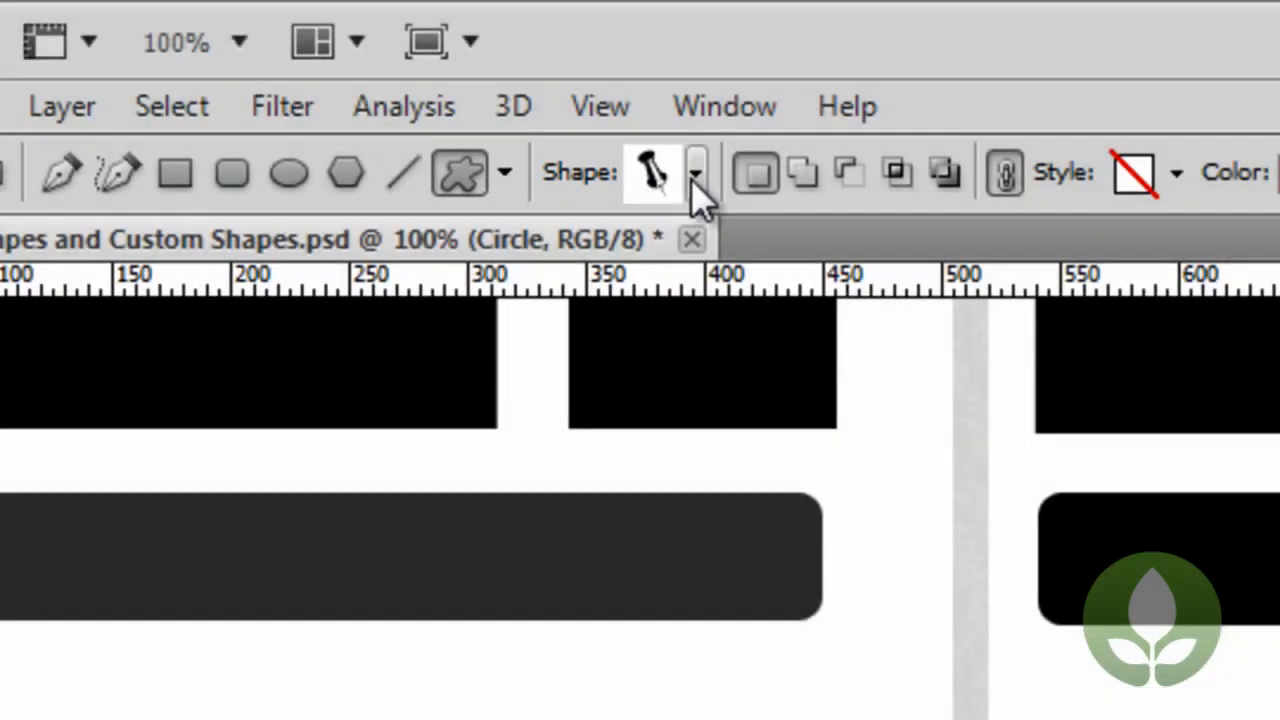
click(693, 178)
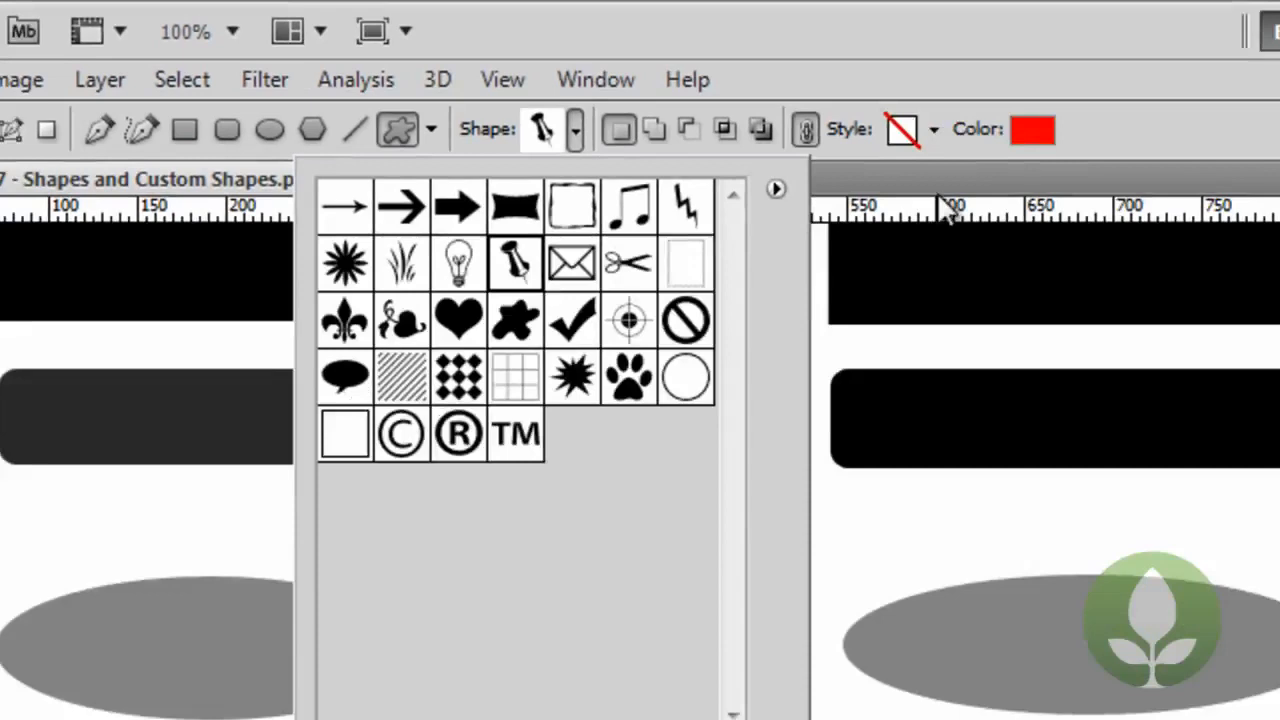
click(730, 82)
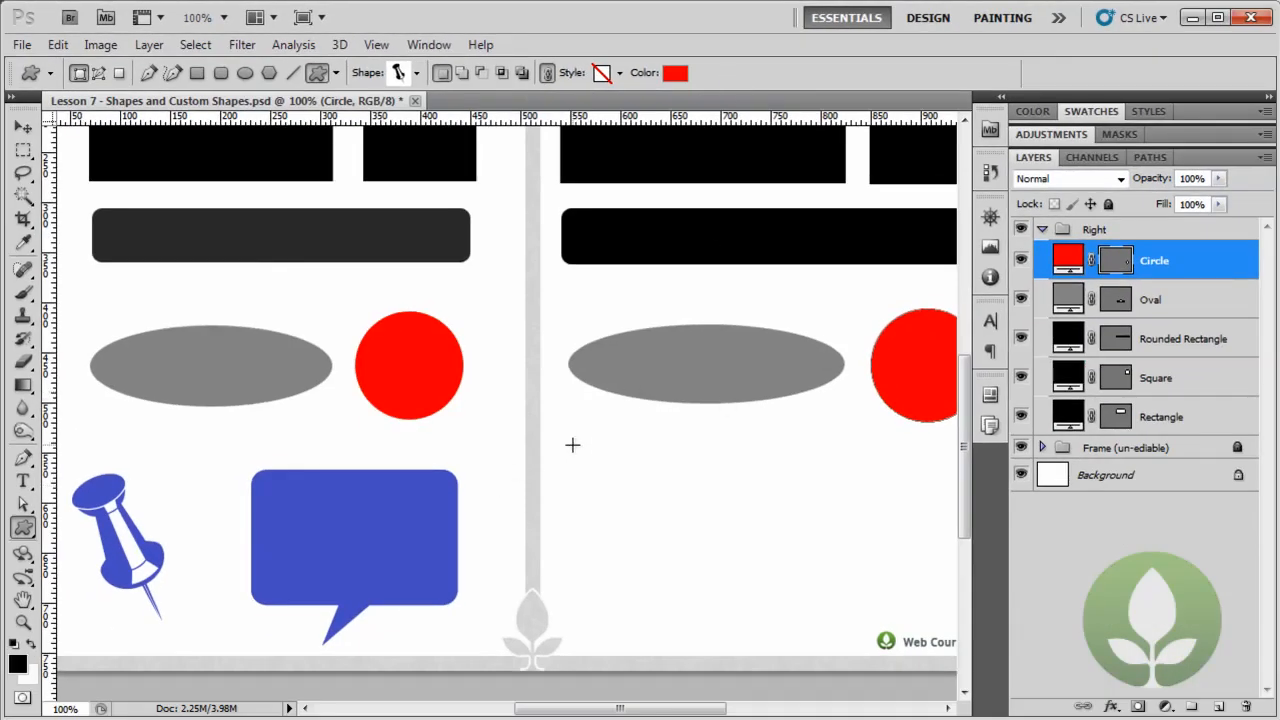
drag(572, 444, 675, 592)
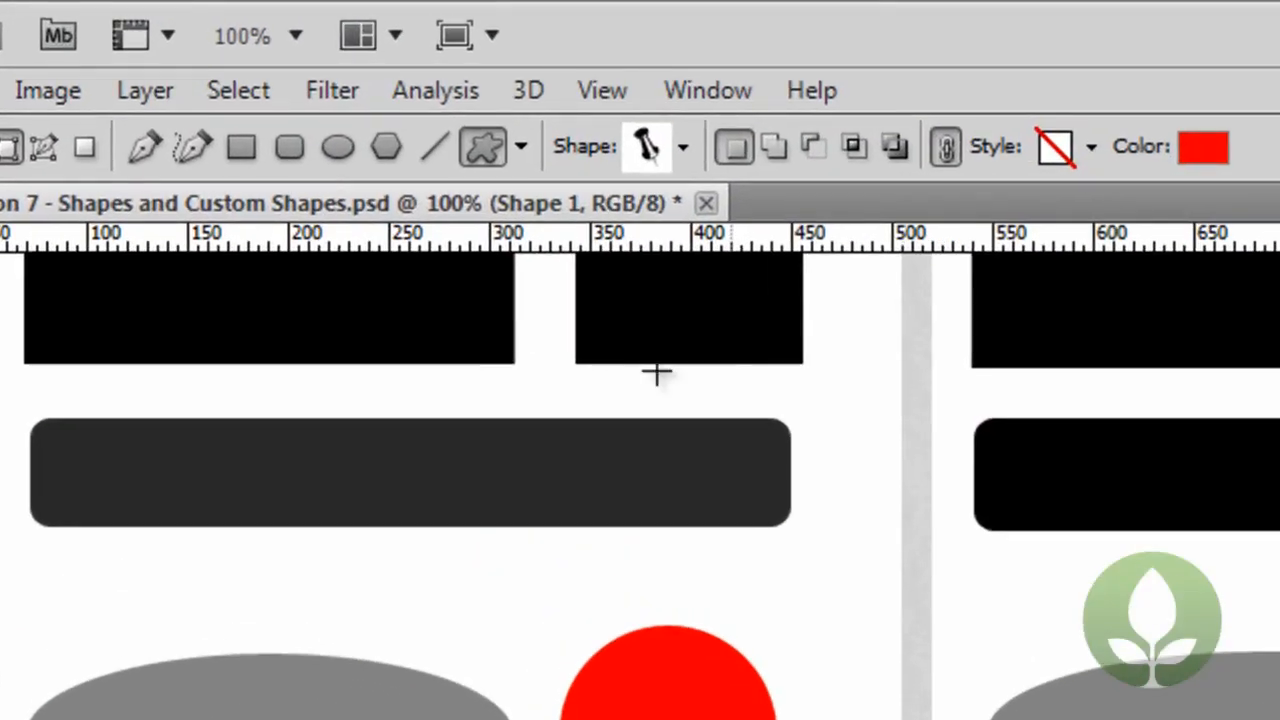
Step: Append the complete All set of custom shapes to the current shape list
click(684, 150)
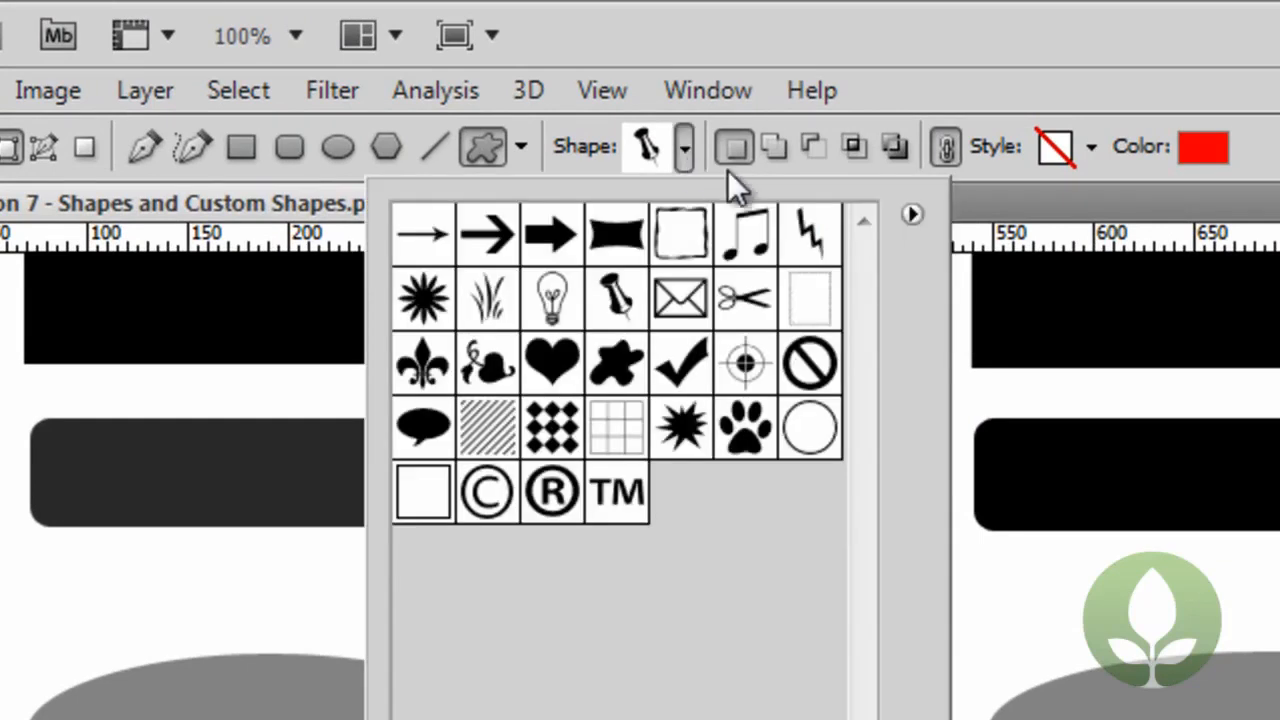
click(908, 213)
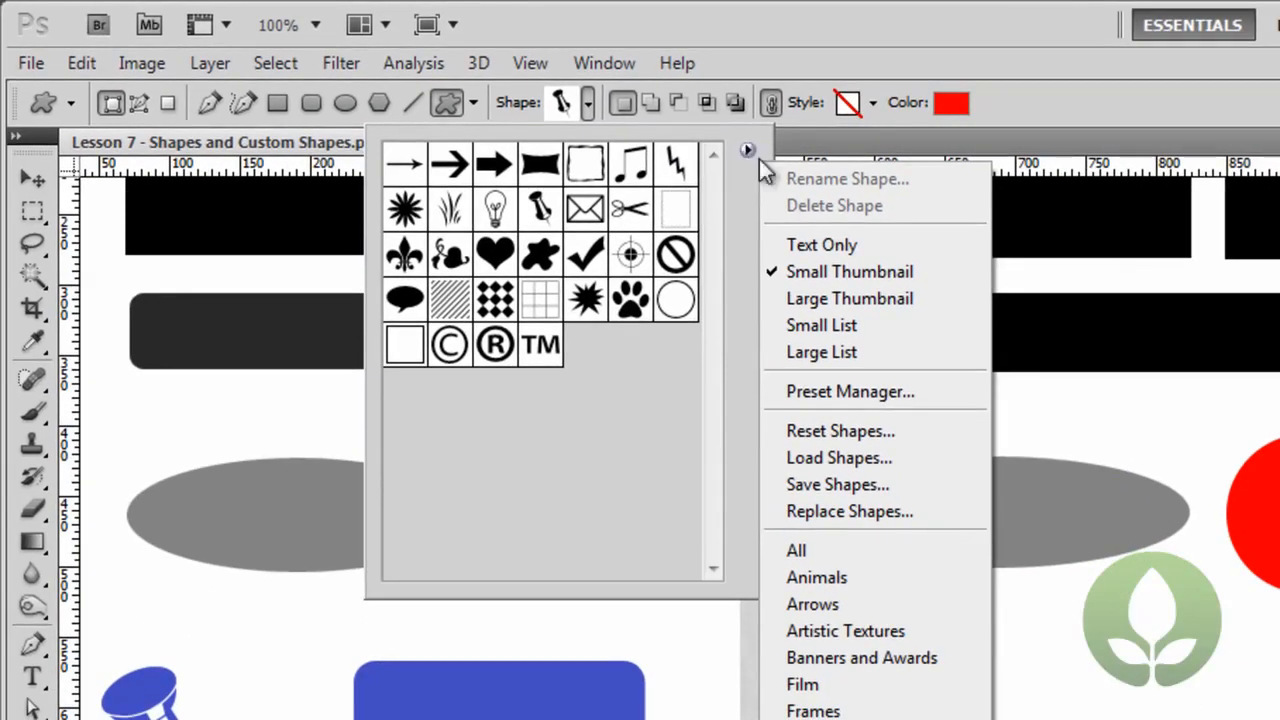
click(868, 550)
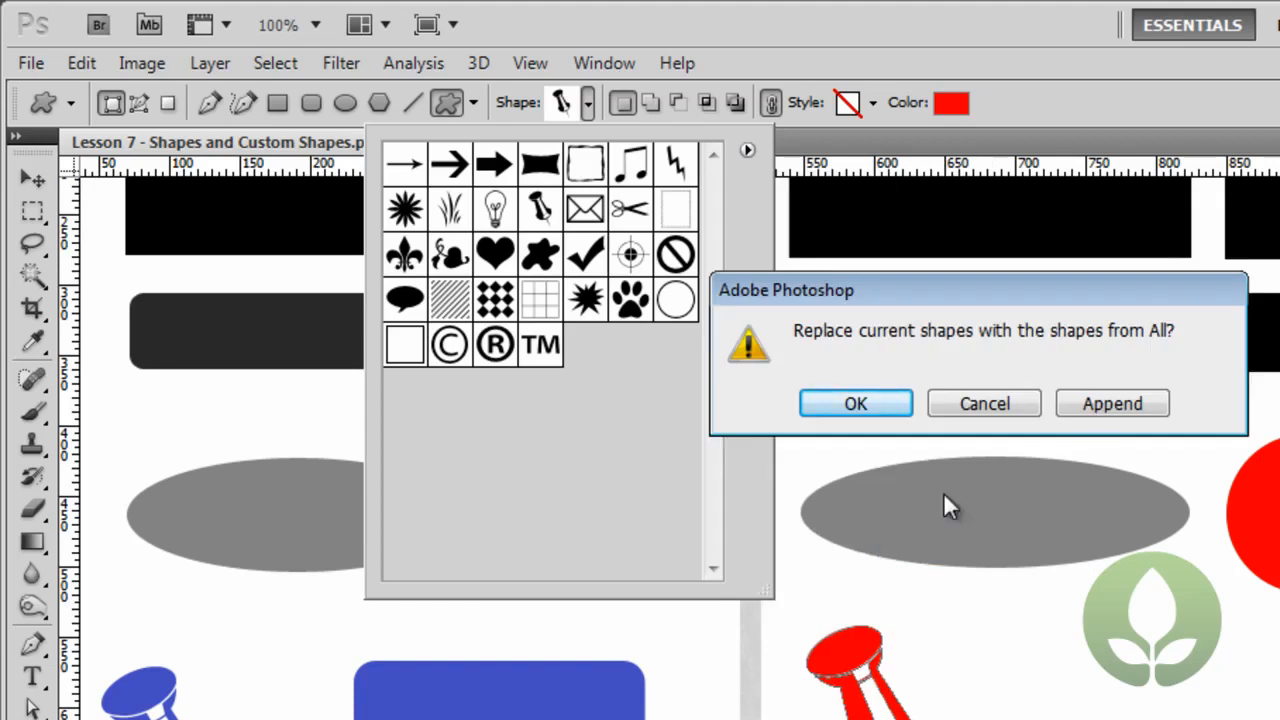
click(1095, 400)
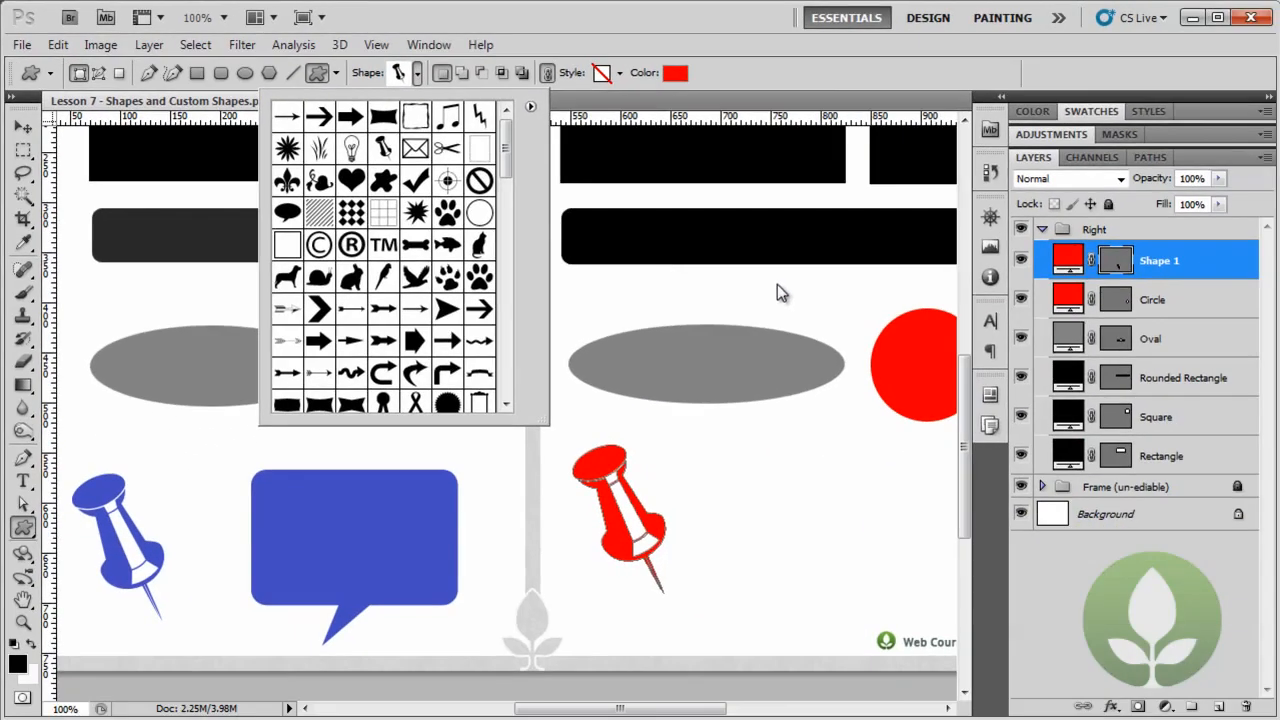
Step: Choose the rounded rectangular speech bubble custom shape and draw a large one beside the pushpin, below the circle
drag(507, 163, 528, 377)
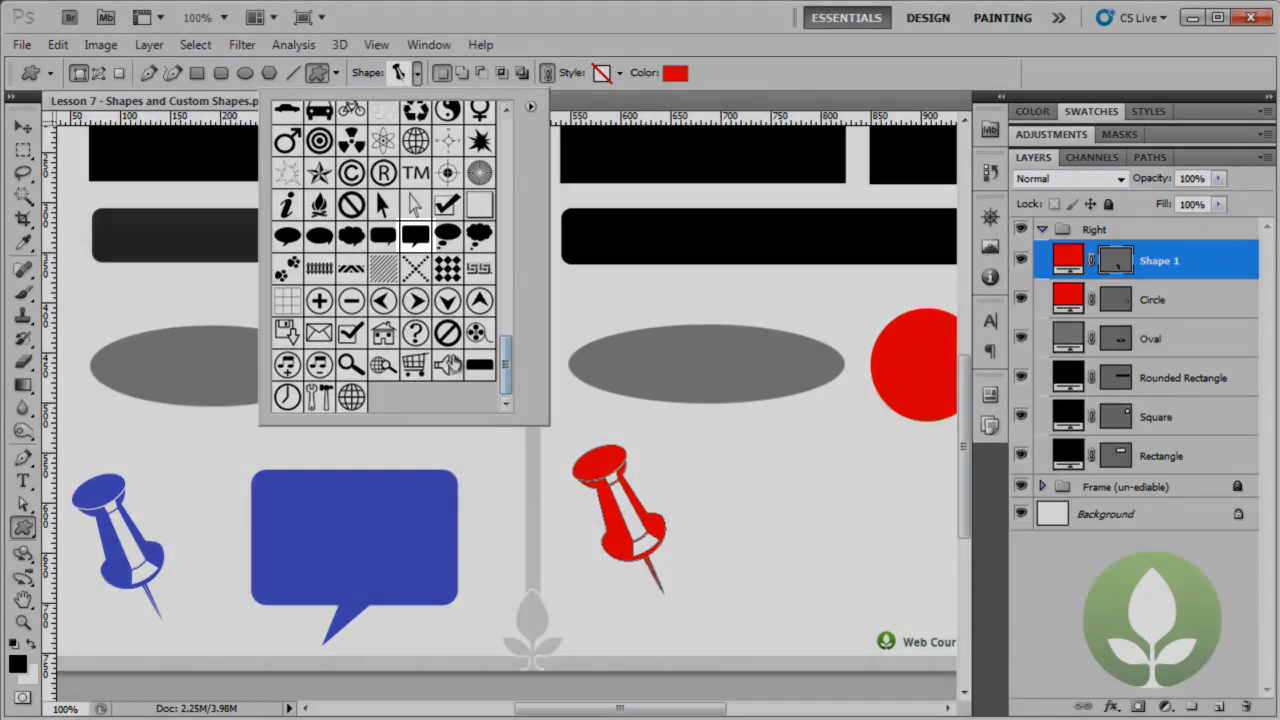
click(413, 236)
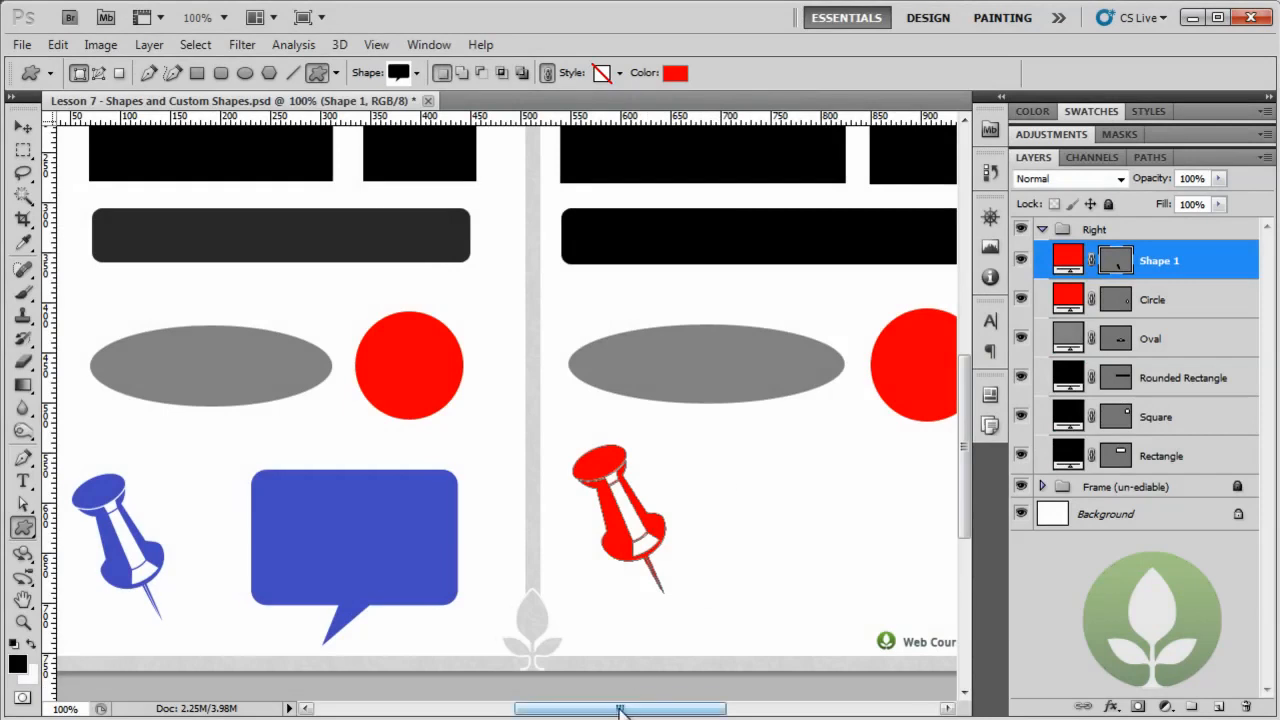
drag(620, 709, 661, 710)
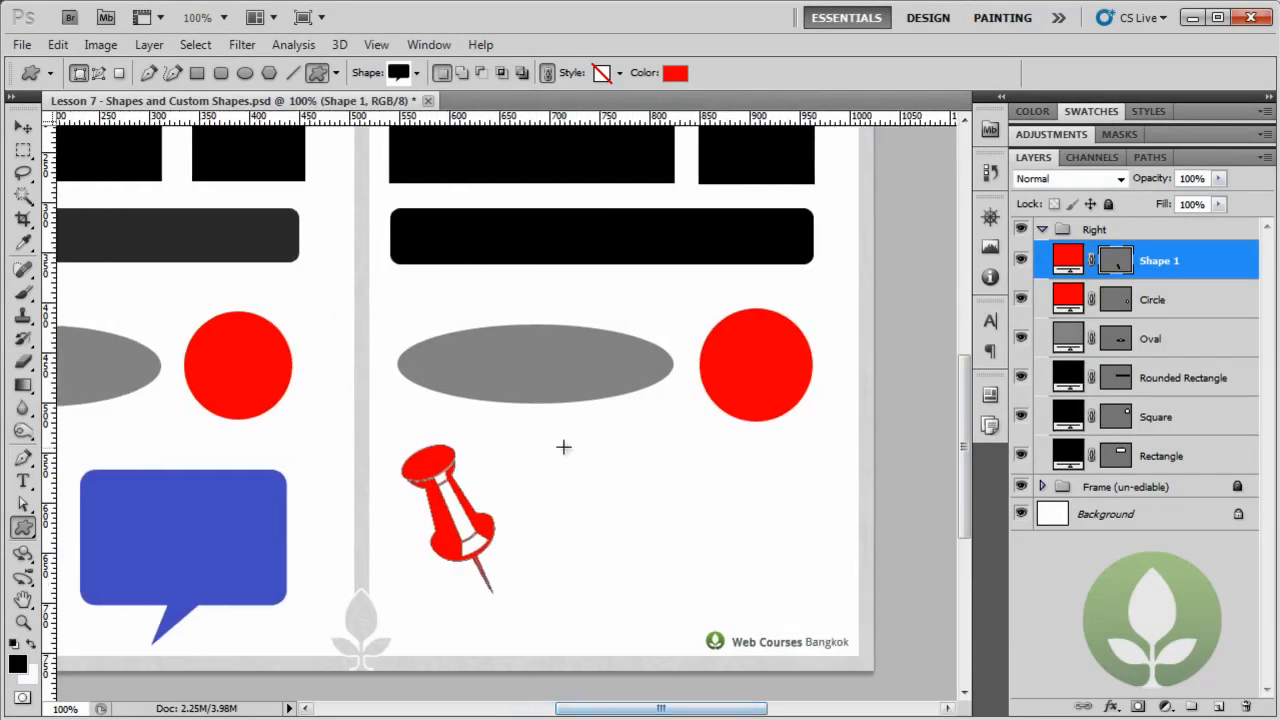
drag(555, 442, 771, 620)
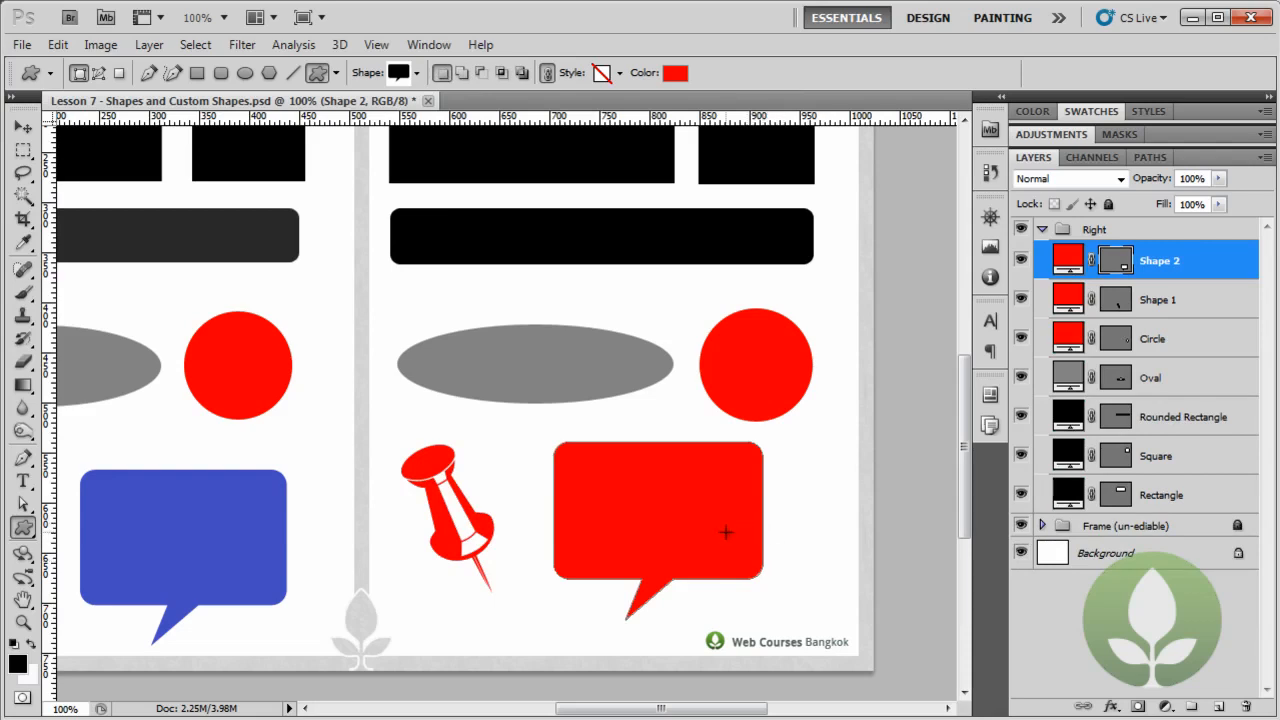
Step: Recolour the new speech bubble's fill to blue 4e54cc by sampling the example speech bubble on the left page
double_click(1067, 257)
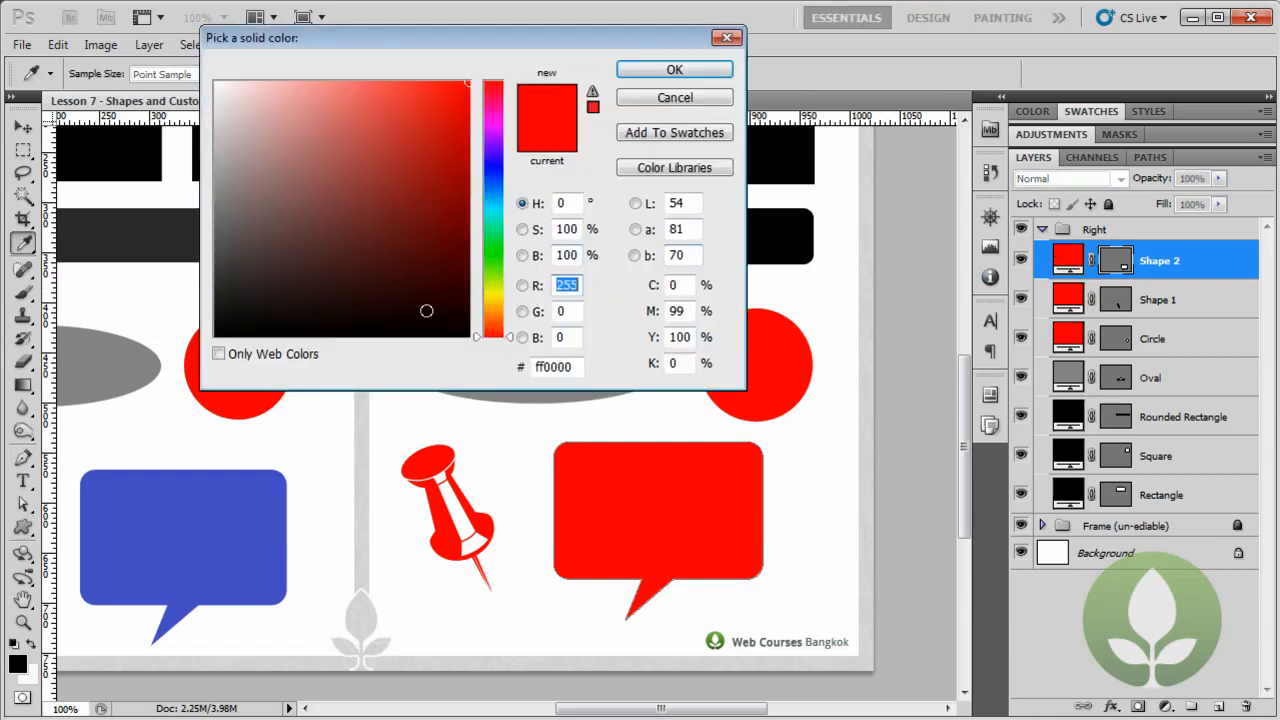
click(222, 514)
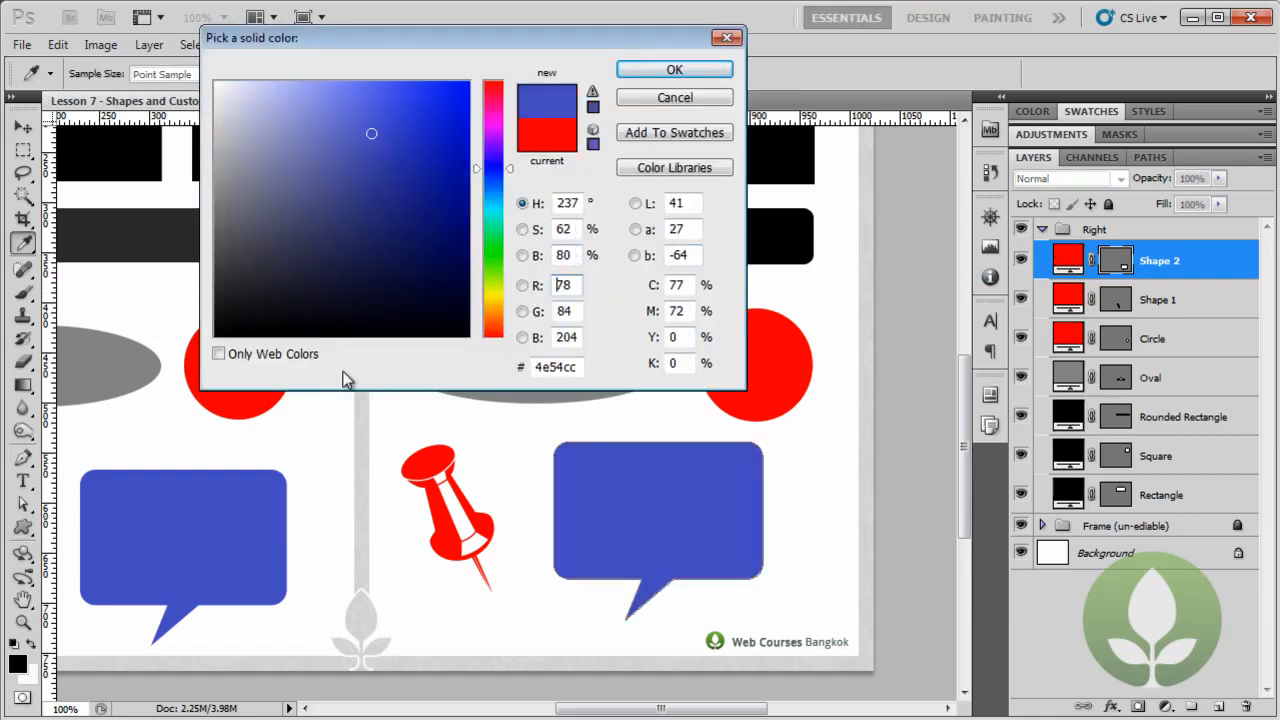
click(662, 75)
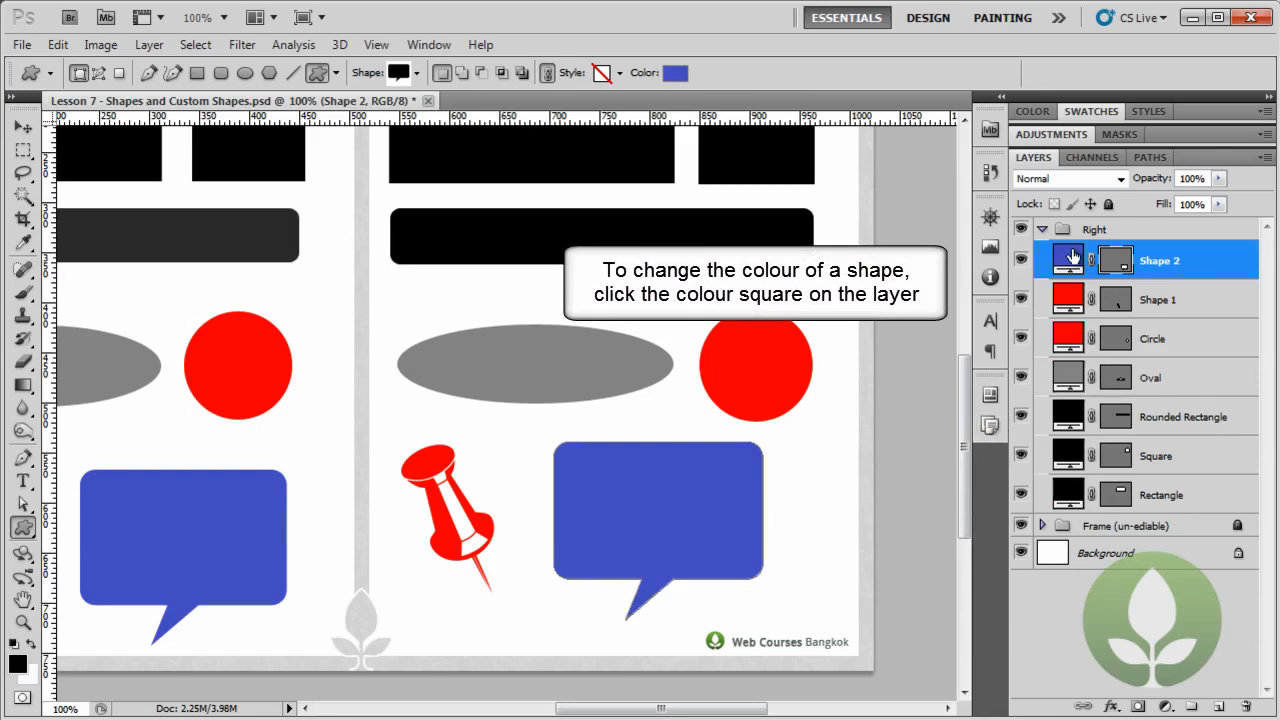
Step: Rename the blue speech bubble's shape layer as Speach Bubble
double_click(1162, 261)
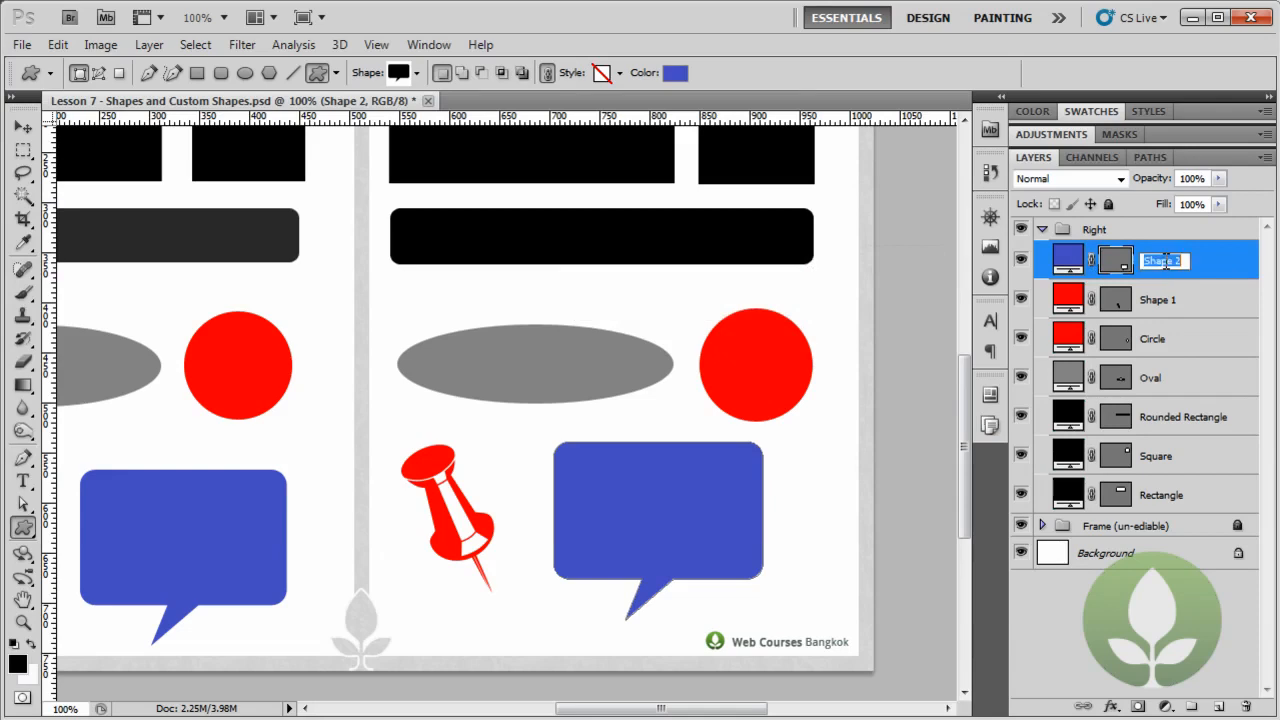
text(Speech Butbb)
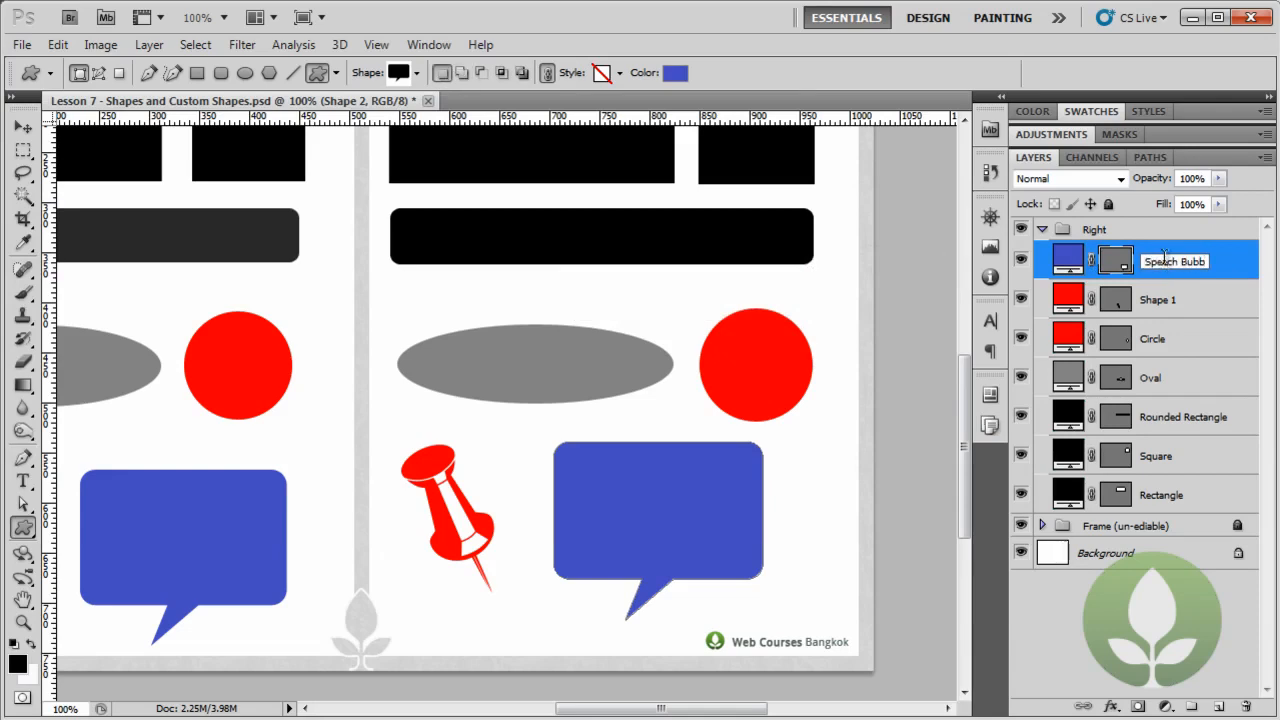
text(le)
key(Return)
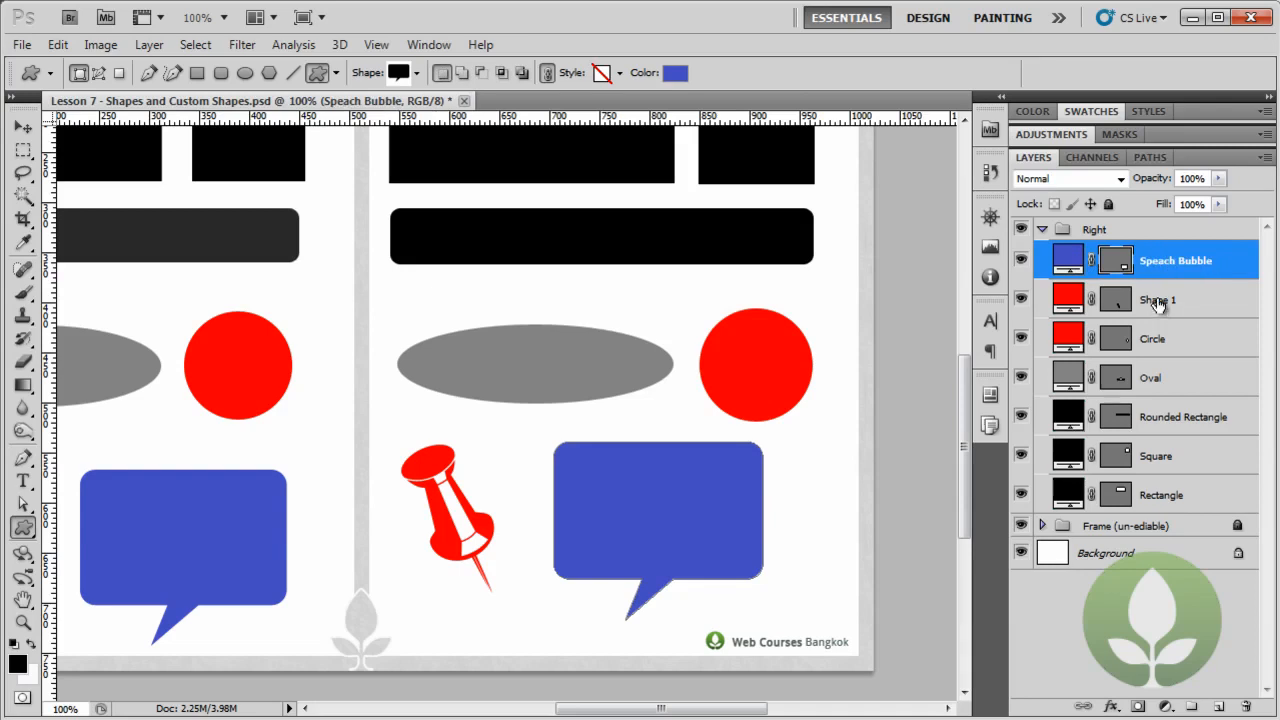
Step: Rename the red pushpin's shape layer, Shape 1, as Tac
double_click(1158, 302)
text(Ta)
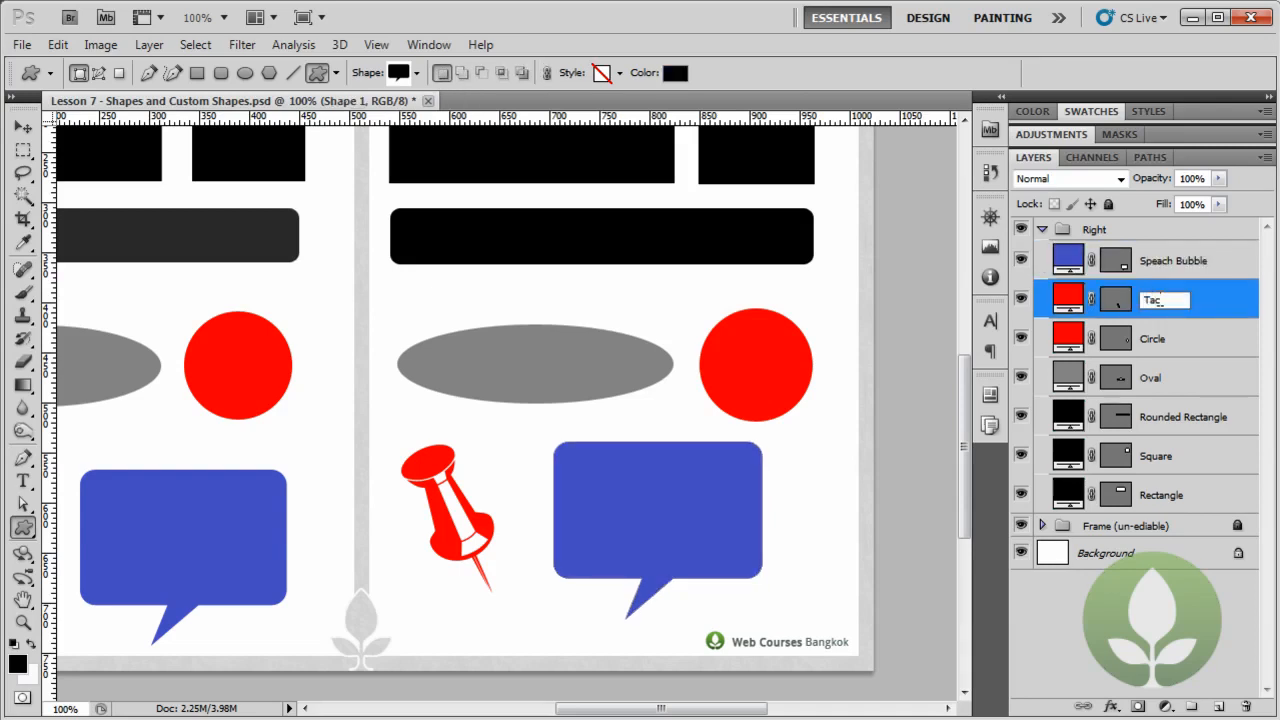
text(c)
key(Return)
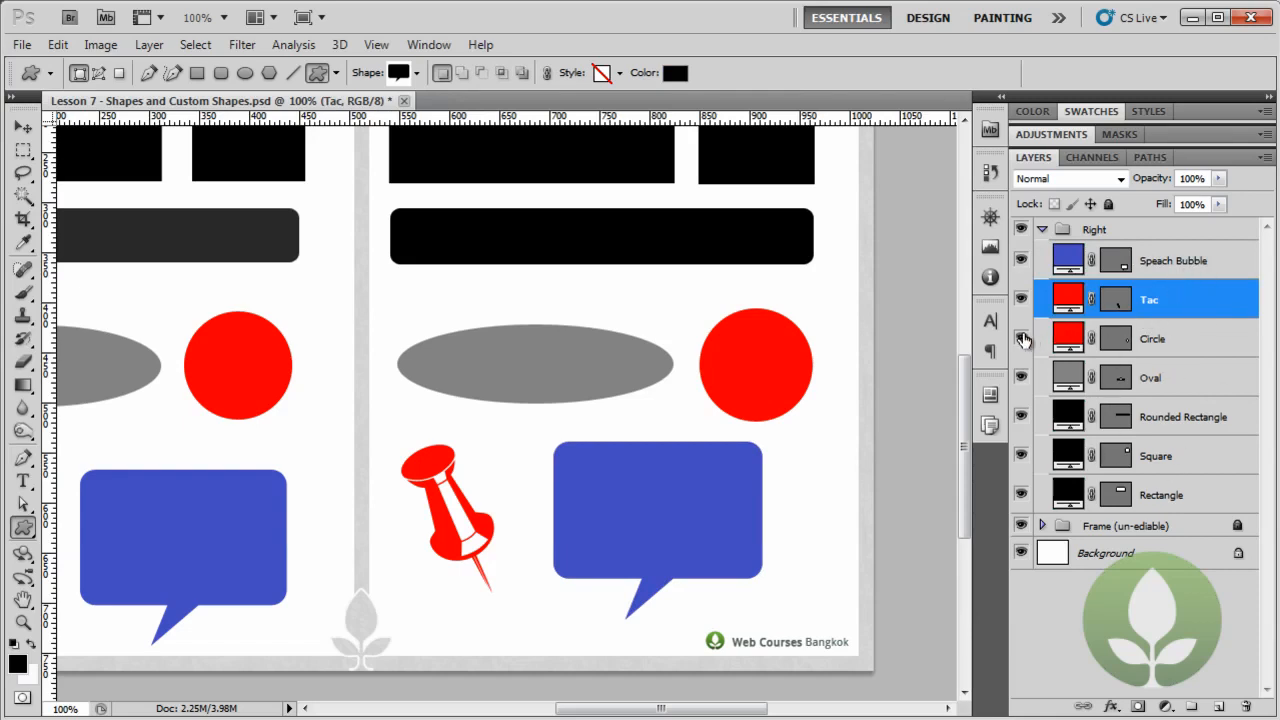
Step: Hide and reshow the Circle layer and the Tac layer in turn to check which shape each one holds
click(1021, 339)
click(1021, 339)
click(1021, 300)
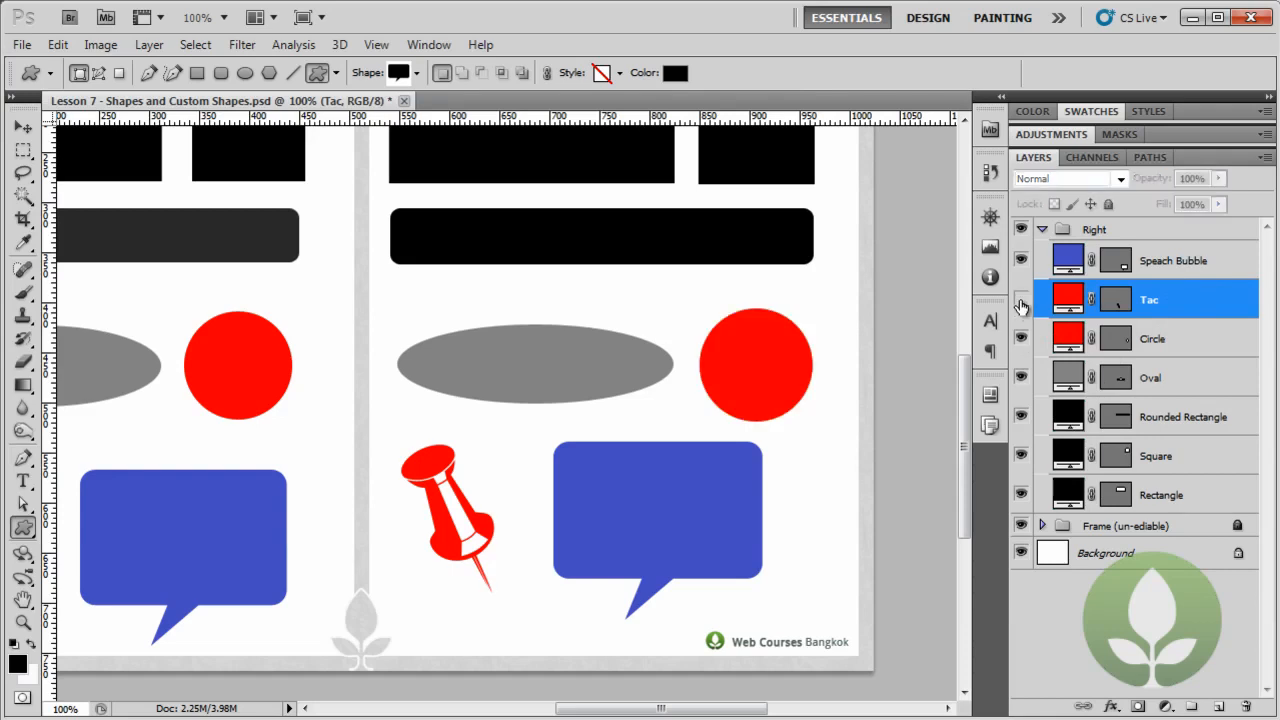
click(1021, 300)
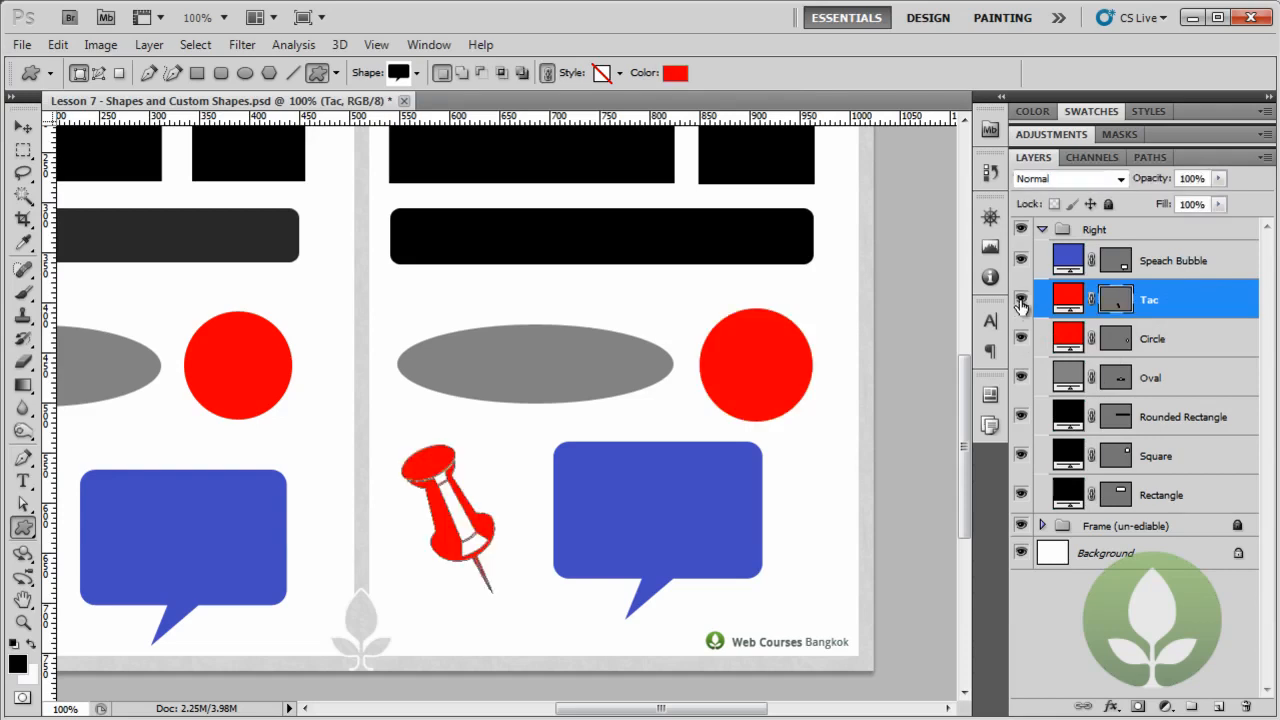